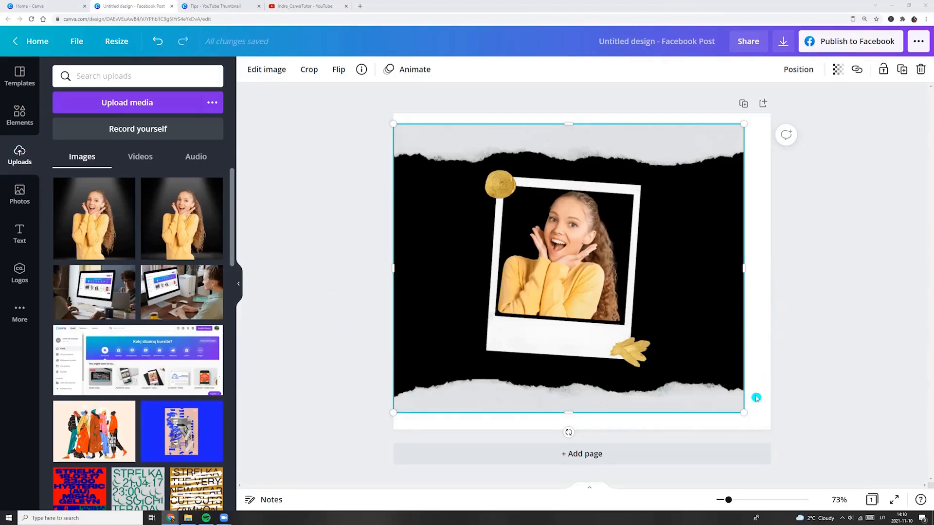
Step: Add a second page and set its background to the black swatch under Photo Colours
left_click(582, 454)
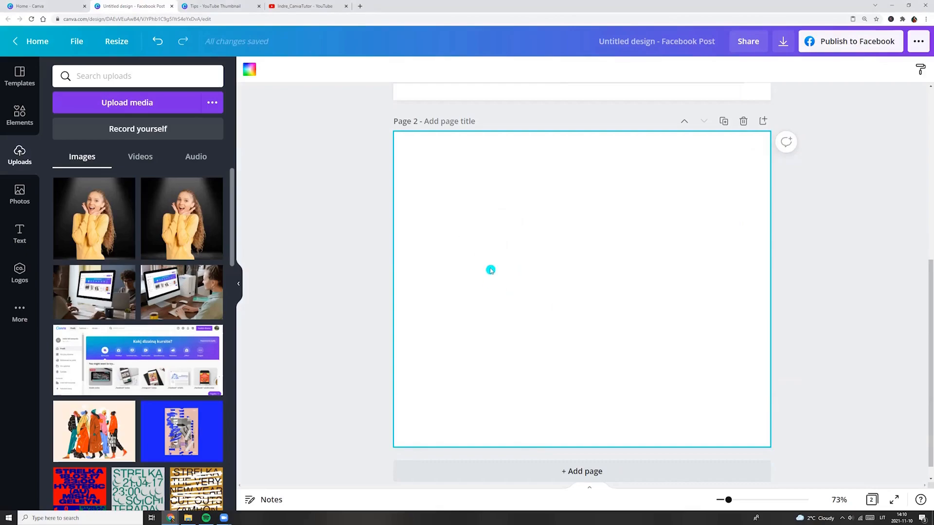
left_click(250, 71)
scroll(139, 278, "down", 5)
scroll(109, 299, "down", 3)
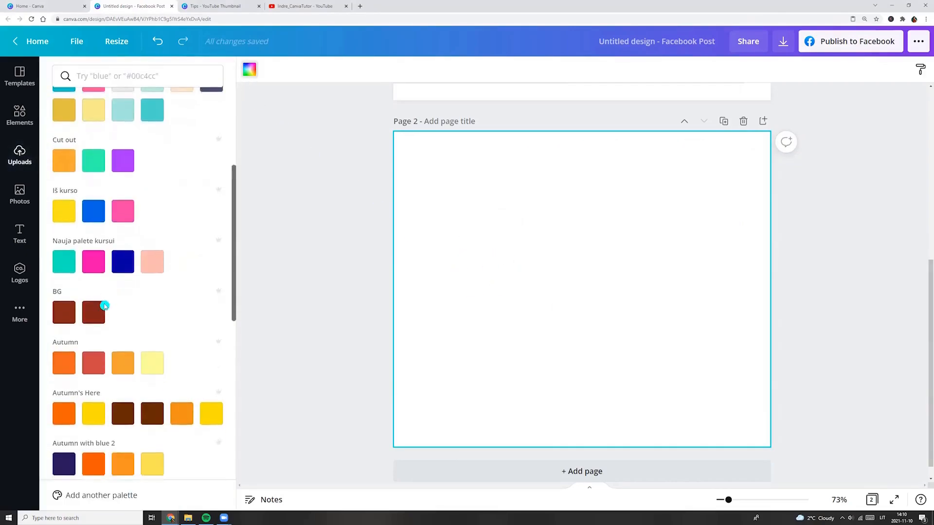
scroll(105, 306, "down", 5)
scroll(103, 328, "down", 5)
left_click(97, 413)
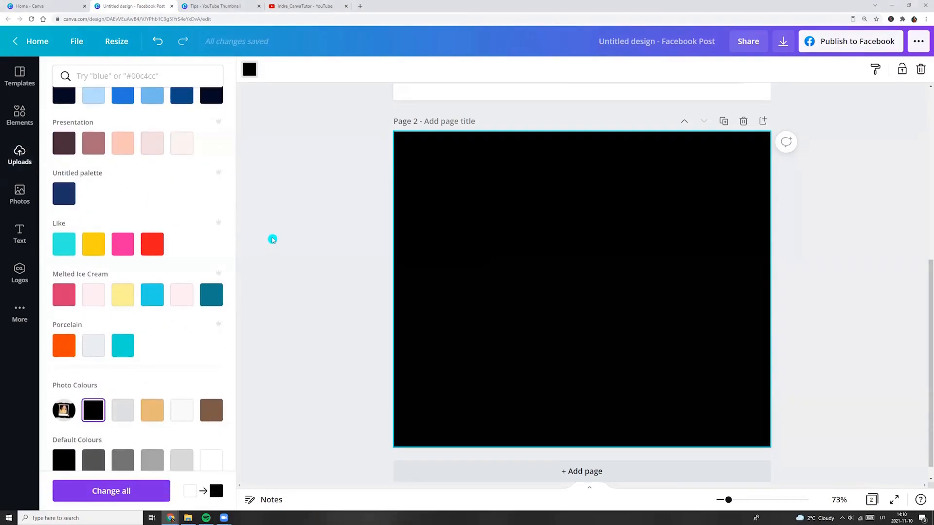
left_click(314, 222)
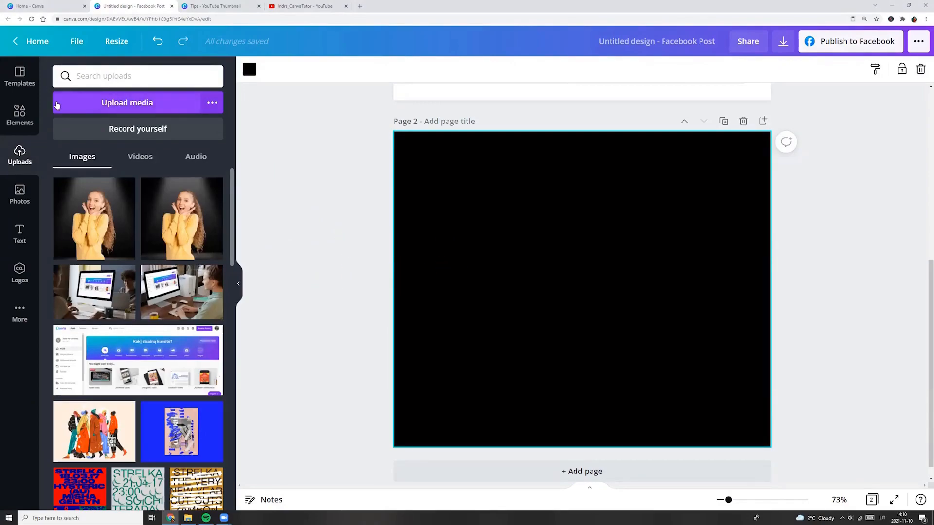
Step: Search Elements for 'ripped paper' and bring up the white torn strip's details
left_click(19, 111)
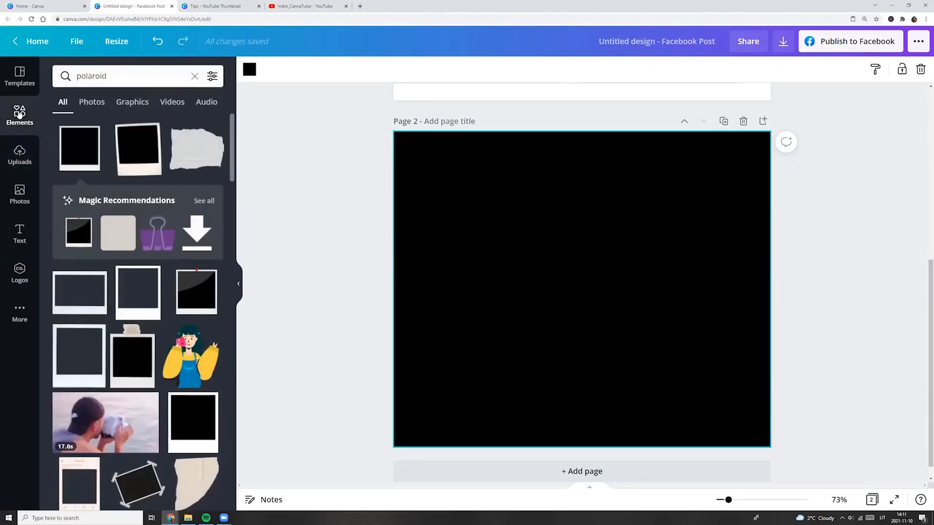
left_click(191, 76)
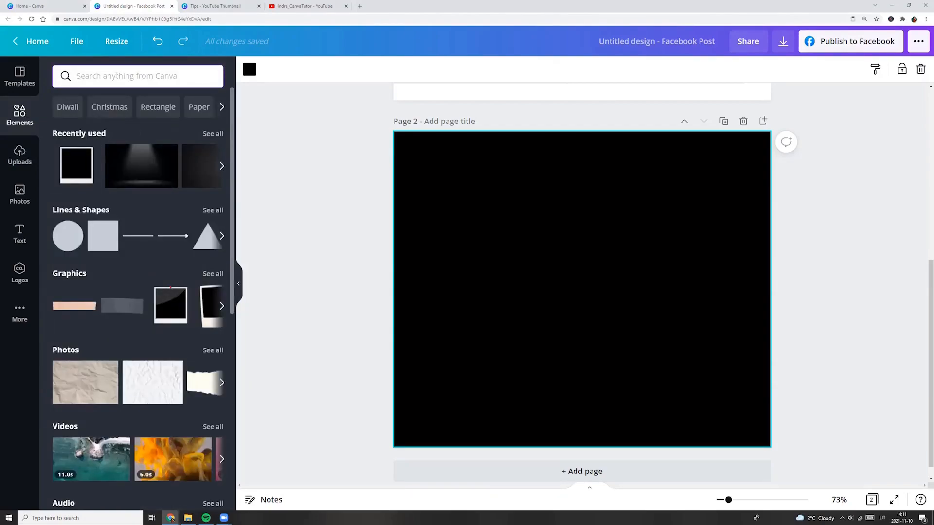
left_click(116, 76)
type("ripped ")
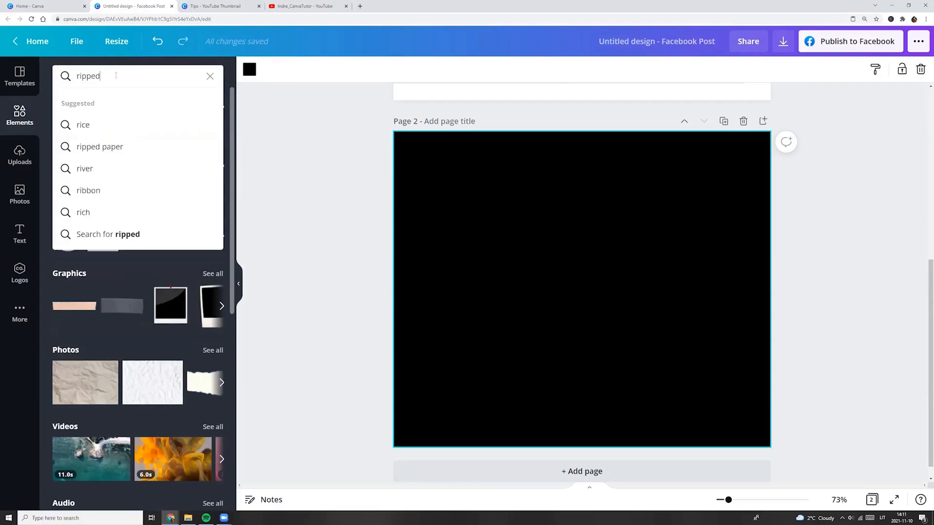
type("paper")
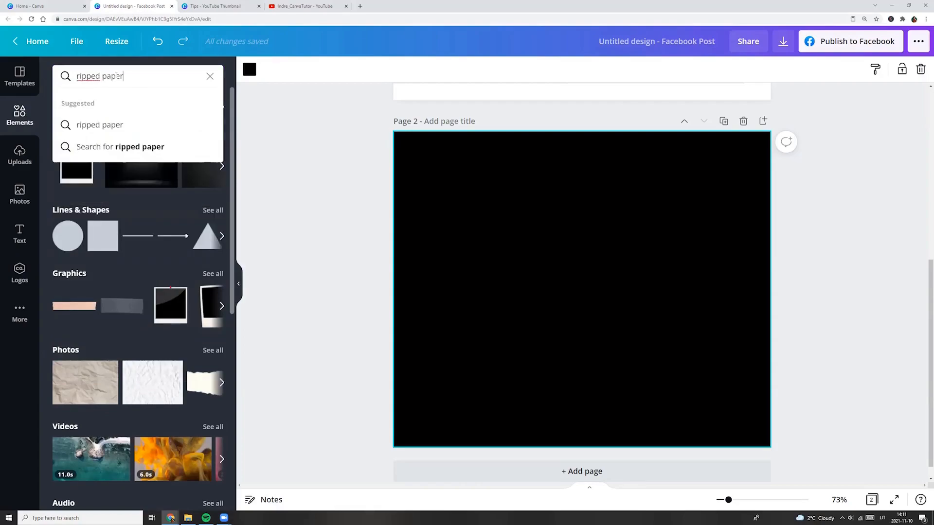
key("Return")
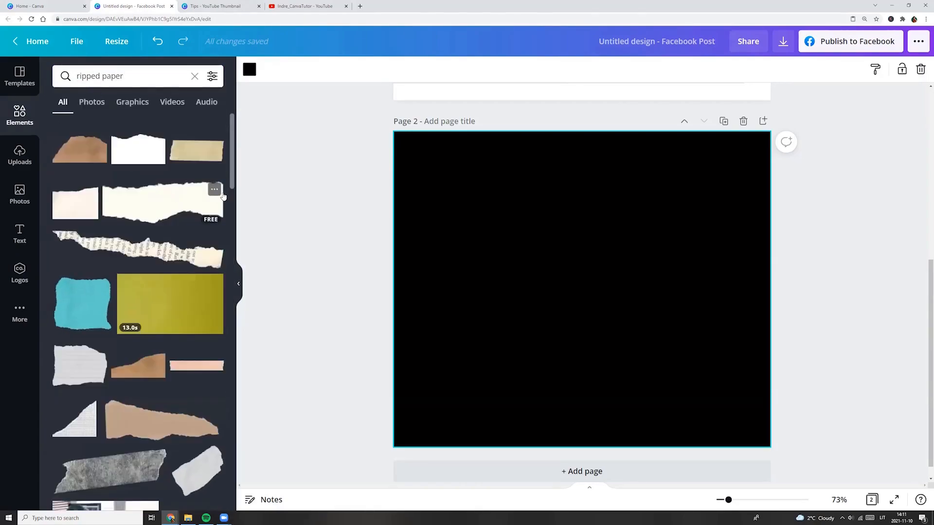
left_click(215, 190)
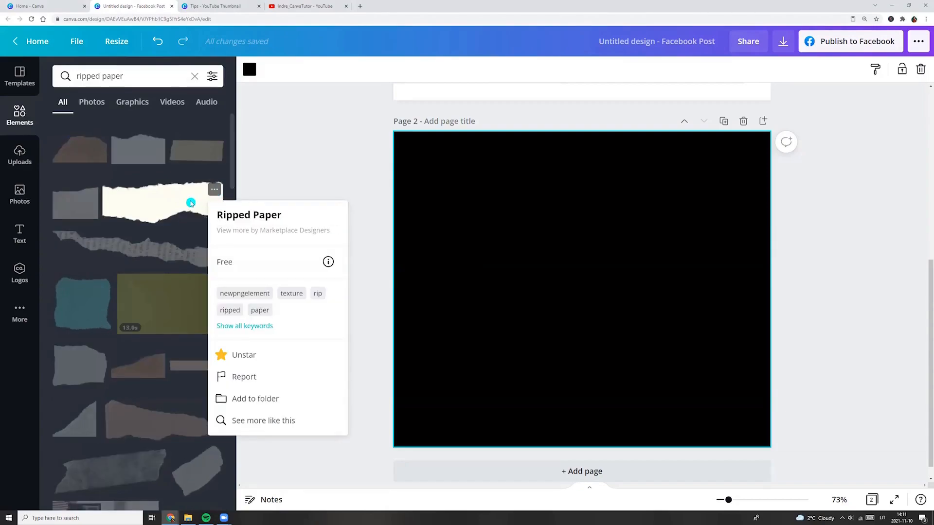
Step: Place the white ripped paper strip along the page bottom, stretched to full width
left_click(163, 202)
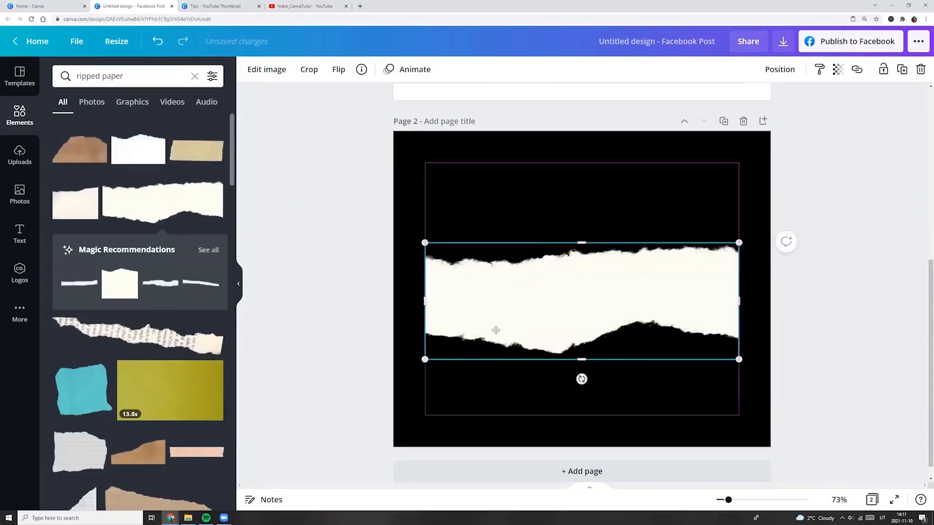
left_click_drag(496, 330, 482, 420)
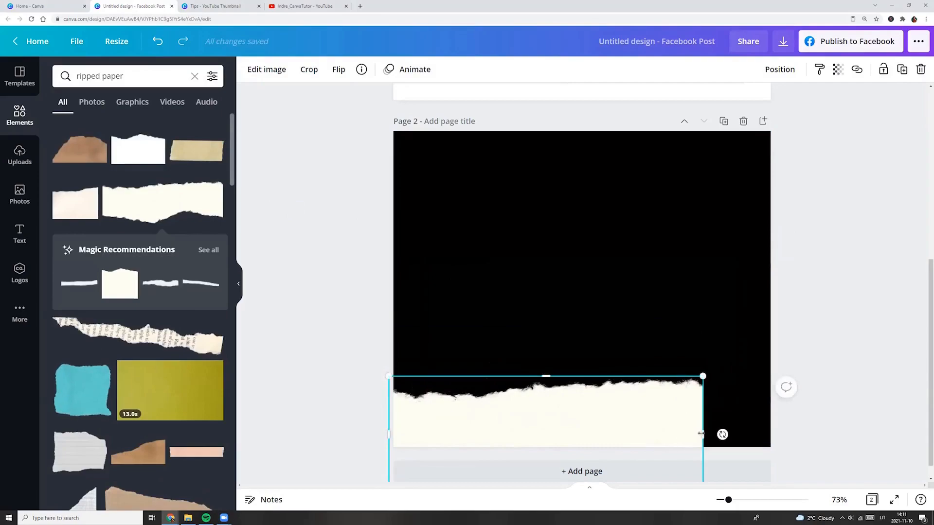
mouse_move(700, 435)
left_mouse_down()
mouse_move(781, 435)
mouse_move(715, 435)
left_mouse_up()
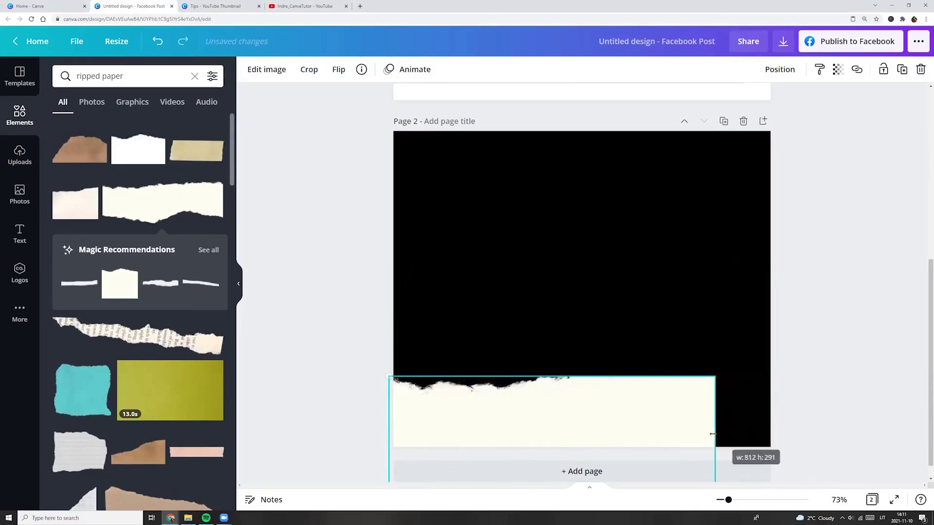
left_click(156, 42)
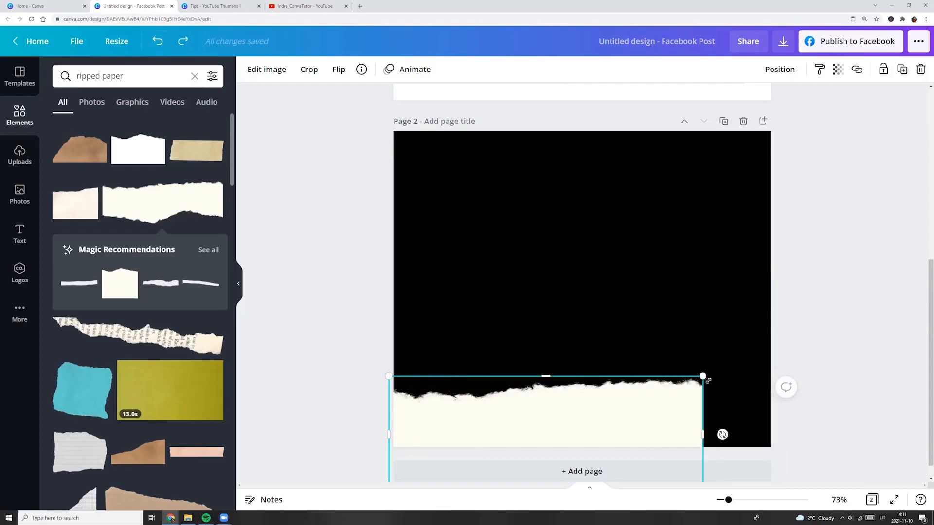
left_click_drag(703, 377, 774, 354)
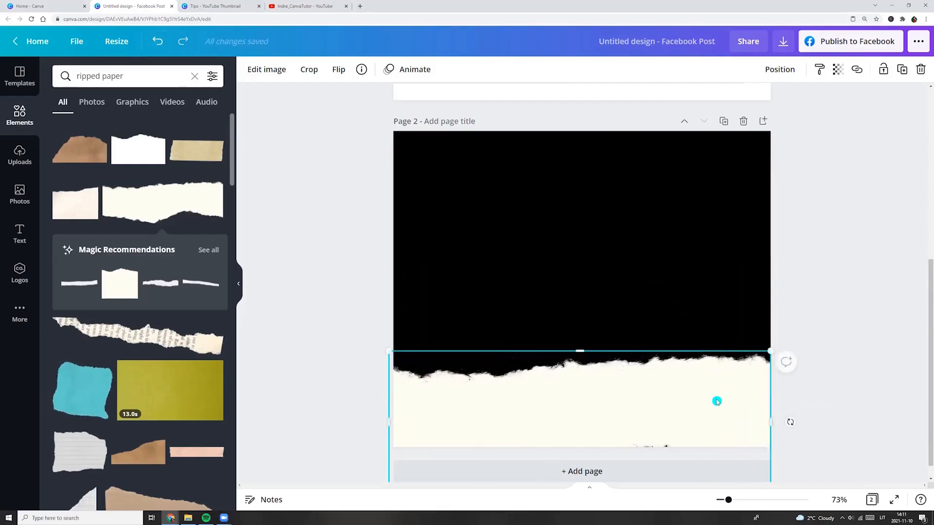
left_click_drag(716, 401, 718, 429)
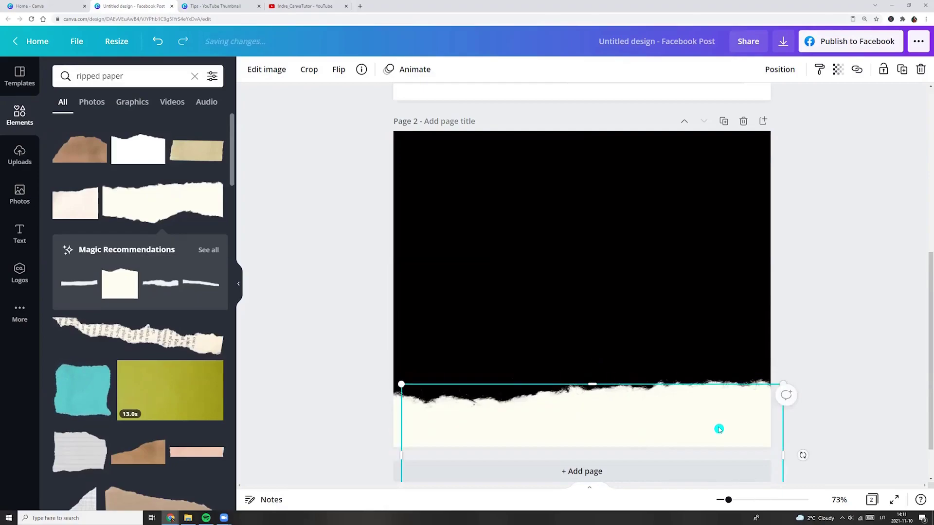
Step: Duplicate the torn strip and set the copy along the page's top edge
left_click(903, 70)
mouse_move(719, 434)
left_mouse_down()
mouse_move(674, 164)
mouse_move(681, 96)
left_mouse_up()
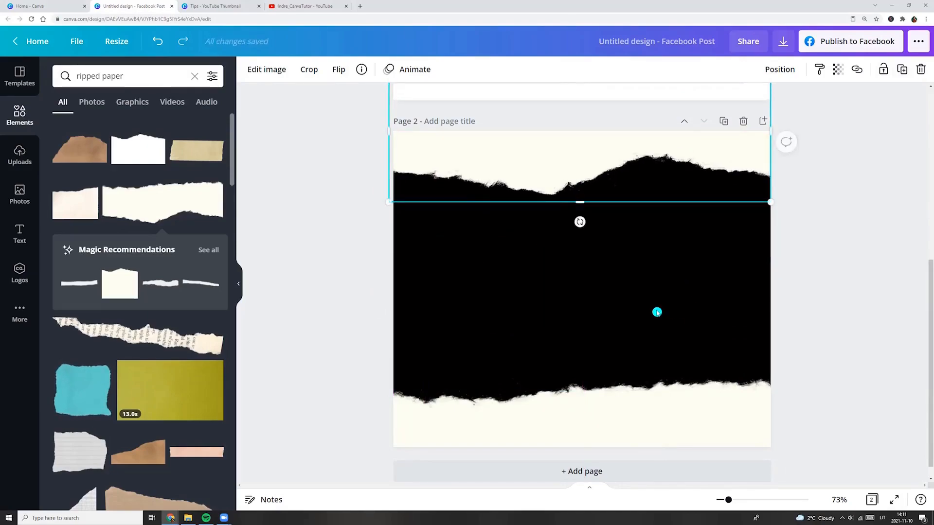
left_click(664, 312)
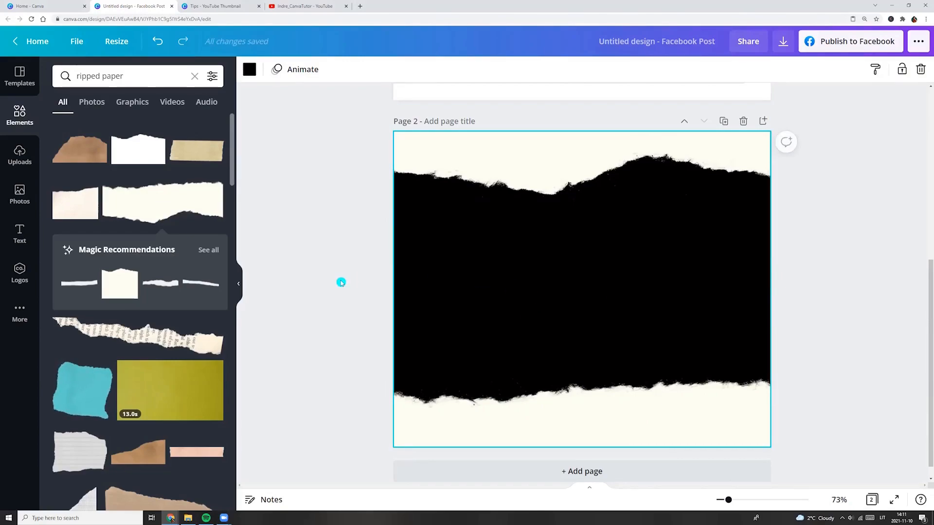
scroll(341, 282, "up", 5)
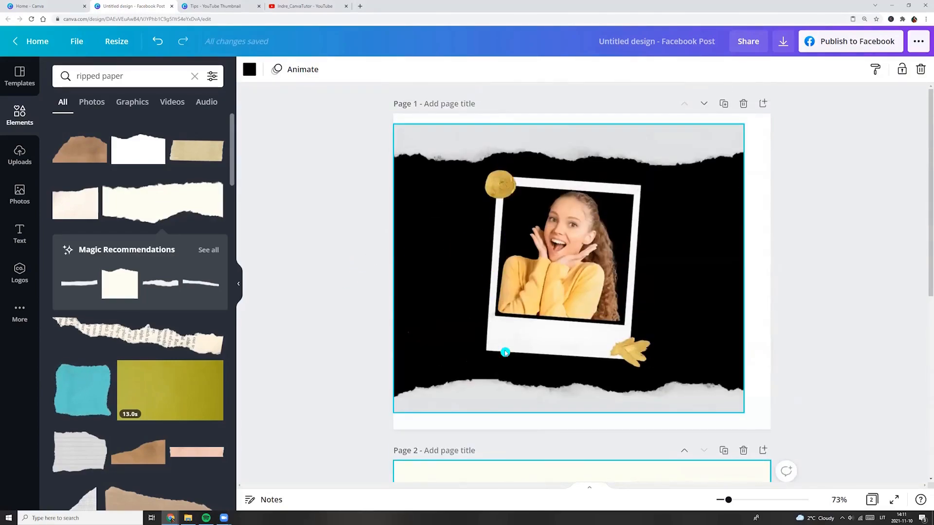
Step: Search Elements for 'polaroid' and bring up the blank polaroid frame's details
left_click(385, 246)
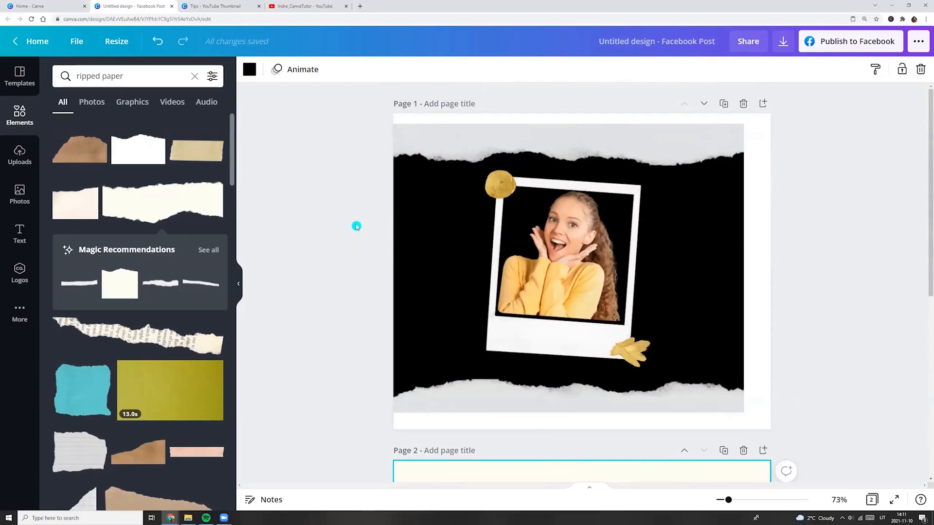
left_click(194, 75)
type("po")
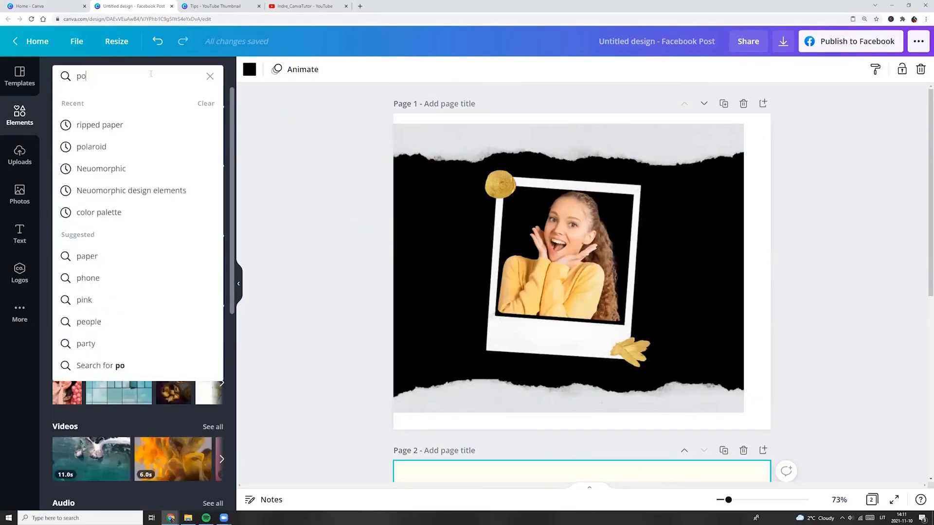
type("lari")
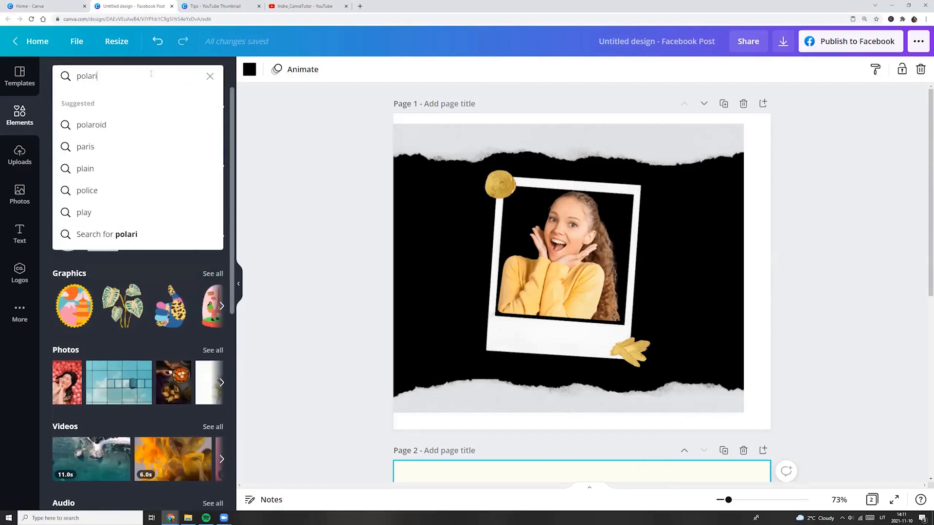
key("BackSpace")
type("oid")
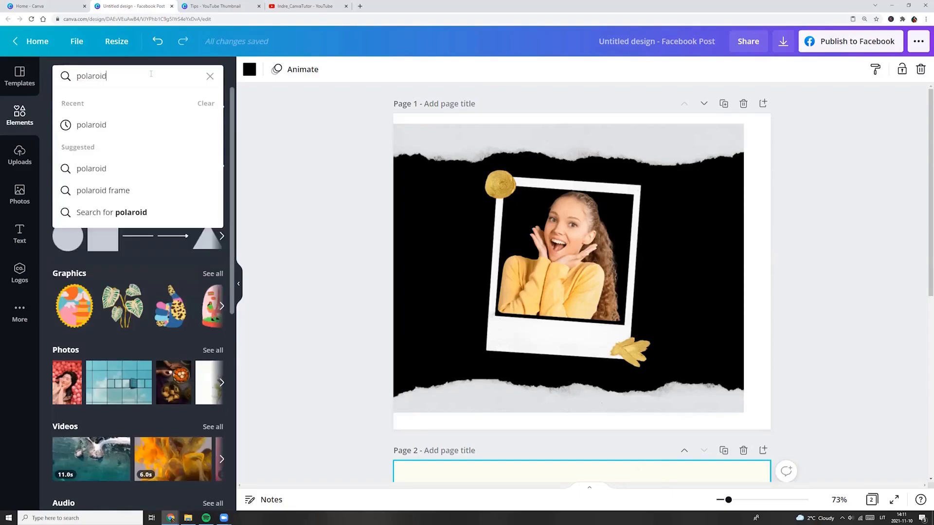
key("Return")
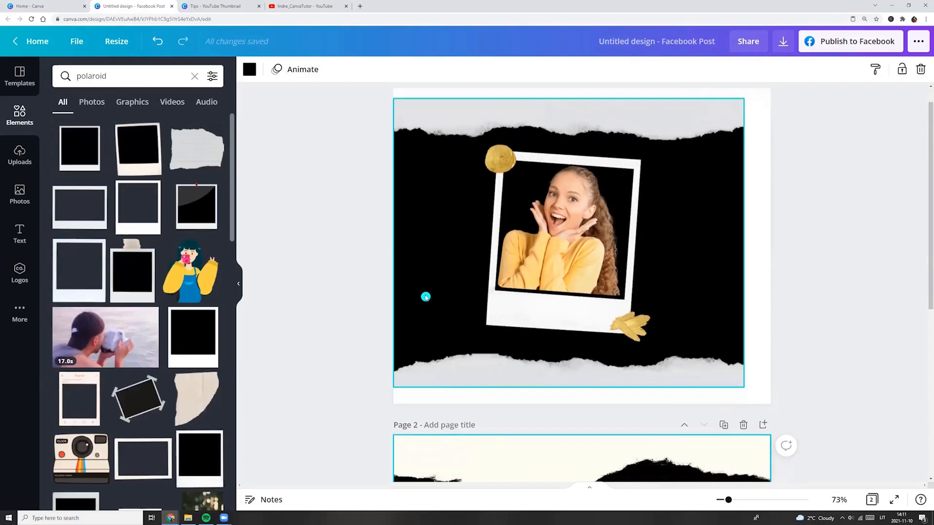
scroll(305, 224, "down", 5)
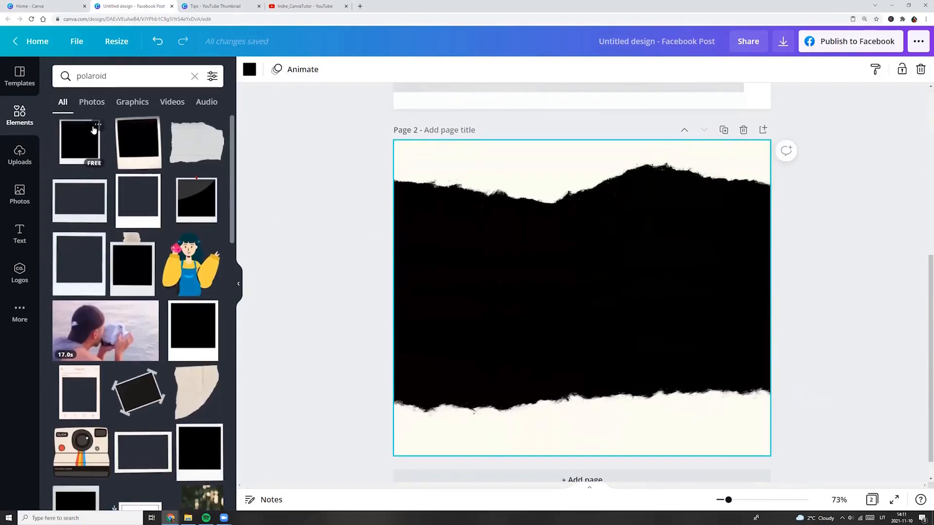
left_click(94, 130)
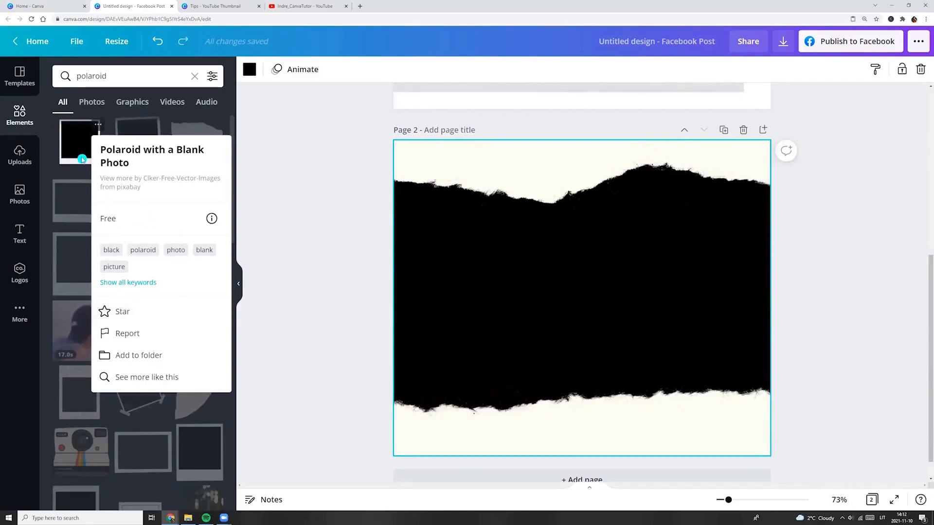
Step: Add the blank polaroid frame, enlarge it and tilt it about 15 degrees
left_click(79, 142)
left_click(79, 142)
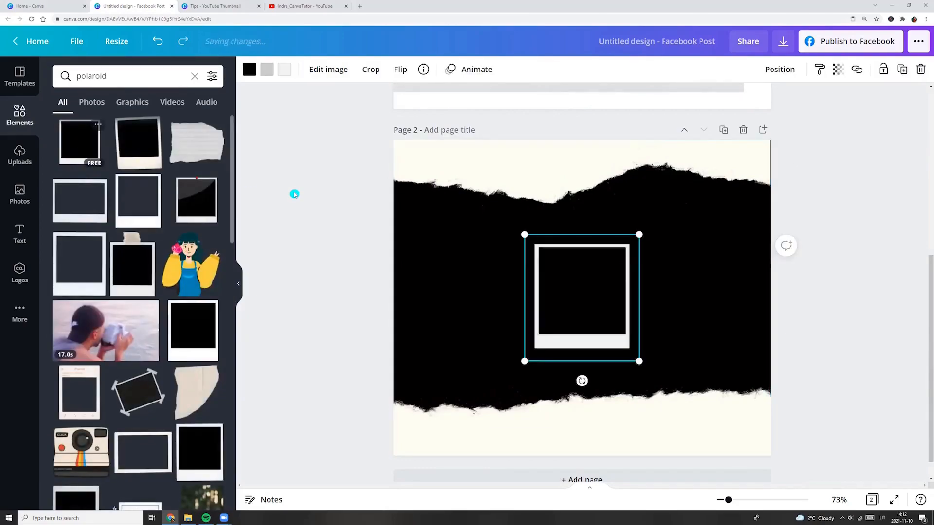
left_click_drag(639, 234, 685, 183)
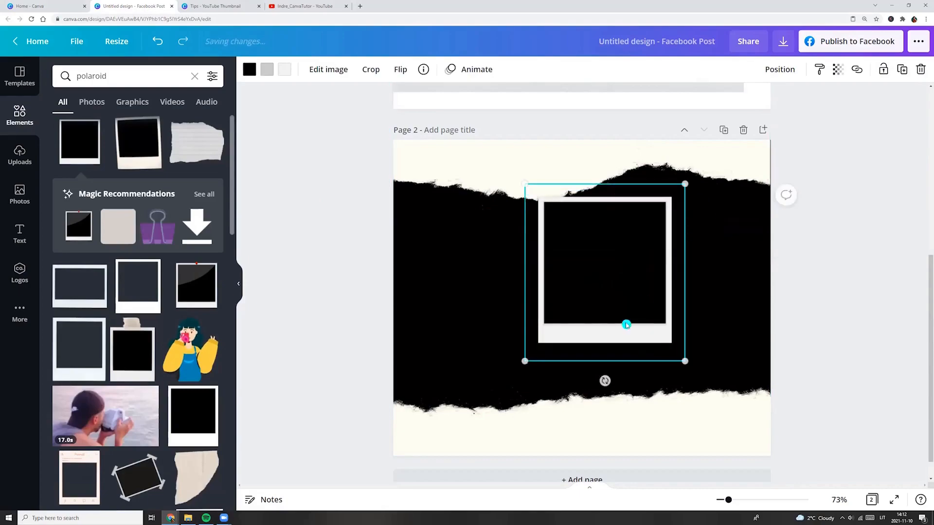
left_click_drag(605, 277, 576, 292)
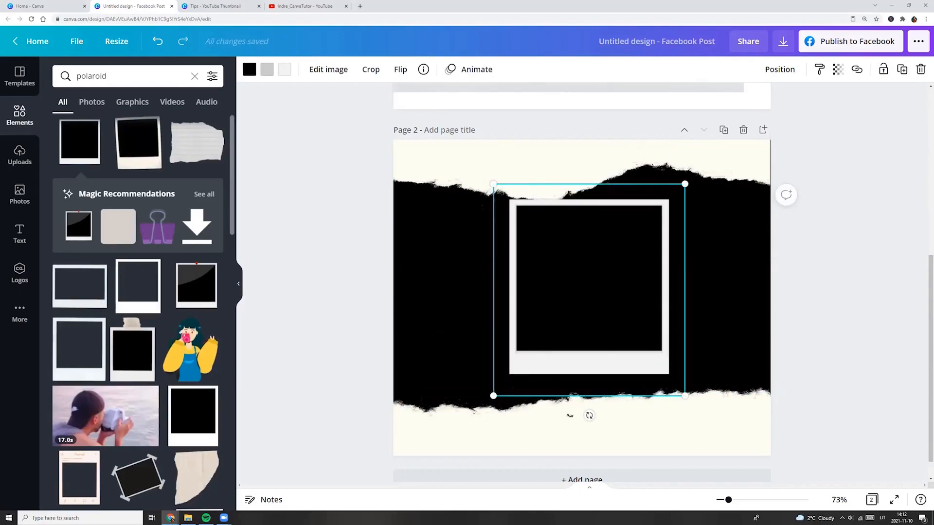
left_click_drag(570, 415, 594, 436)
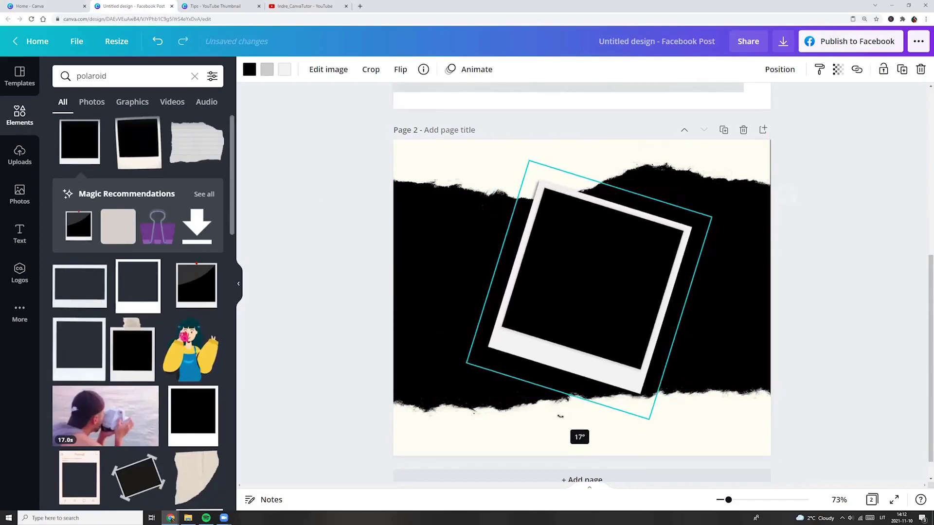
left_click(309, 277)
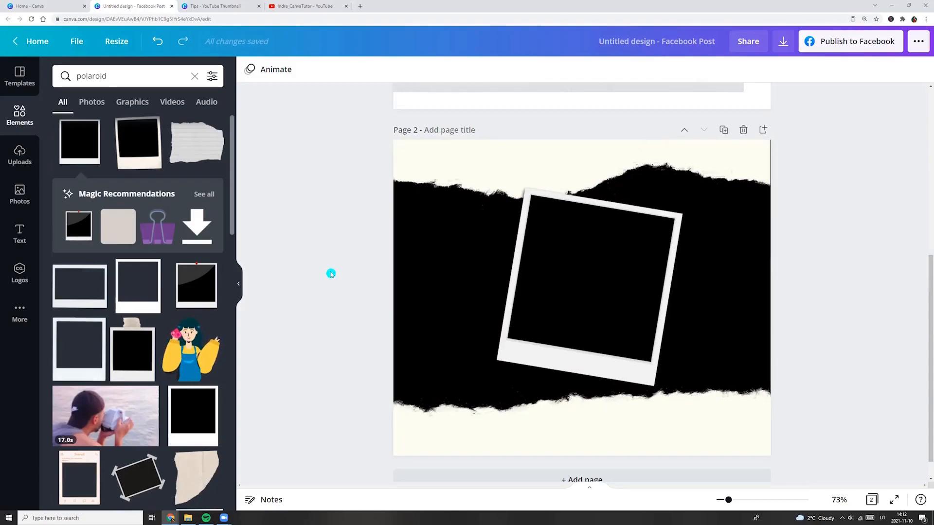
Step: Add the smiling woman's uploaded photo, shrunk and tilted to sit over the polaroid
left_click(19, 157)
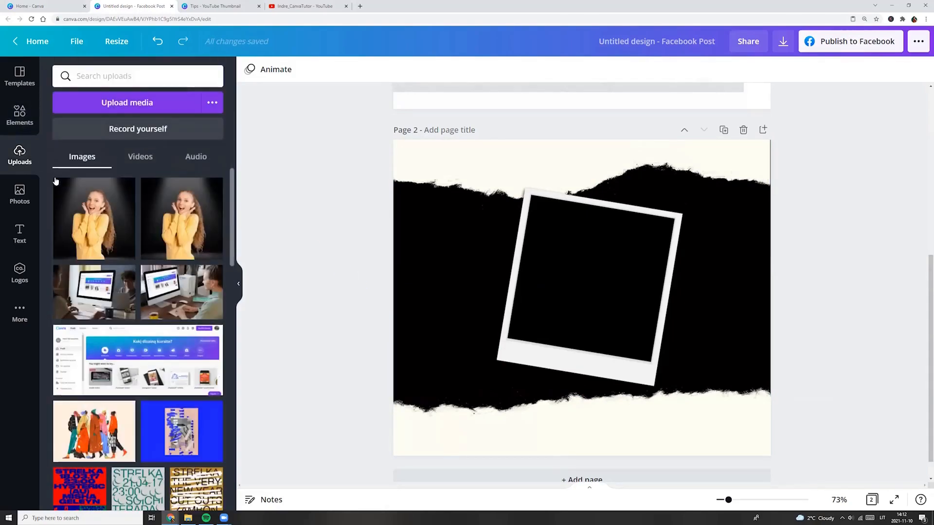
left_click(94, 216)
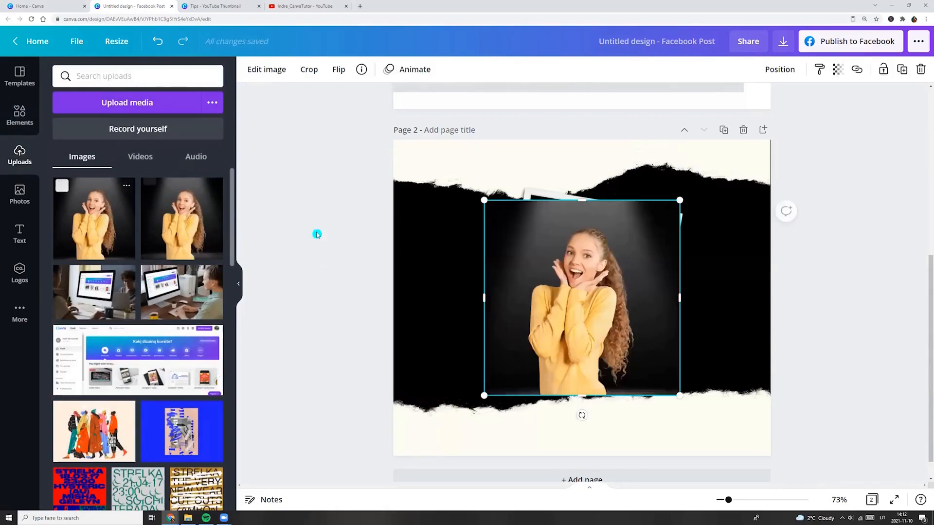
left_click_drag(487, 397, 536, 364)
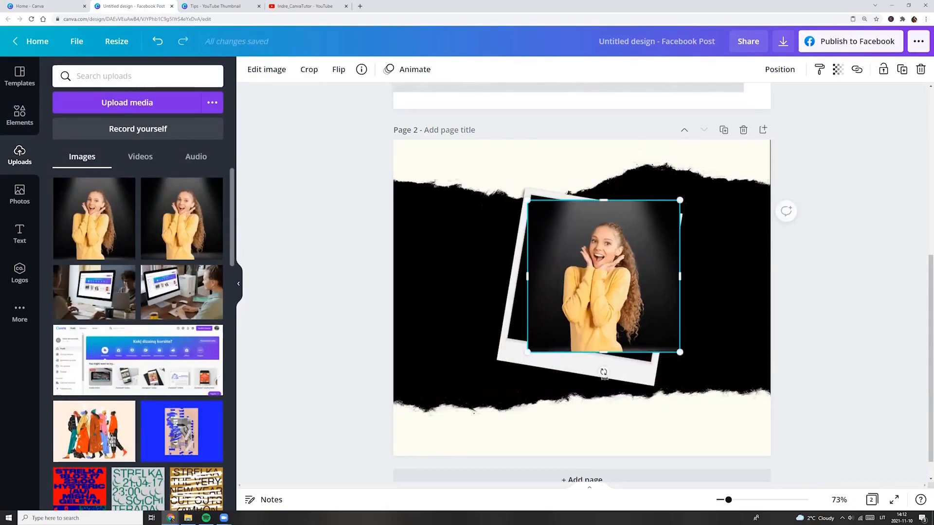
left_click_drag(603, 371, 584, 367)
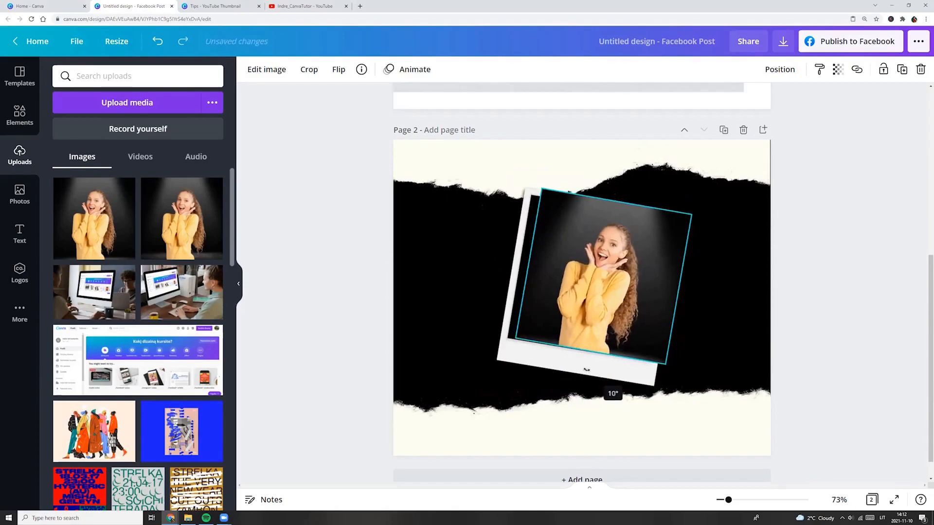
left_click_drag(611, 315, 598, 313)
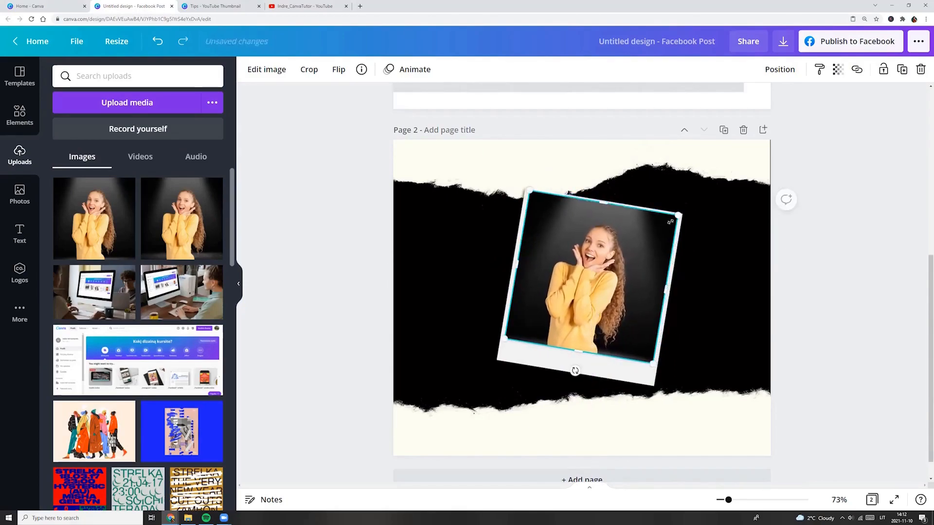
left_click_drag(598, 313, 597, 242)
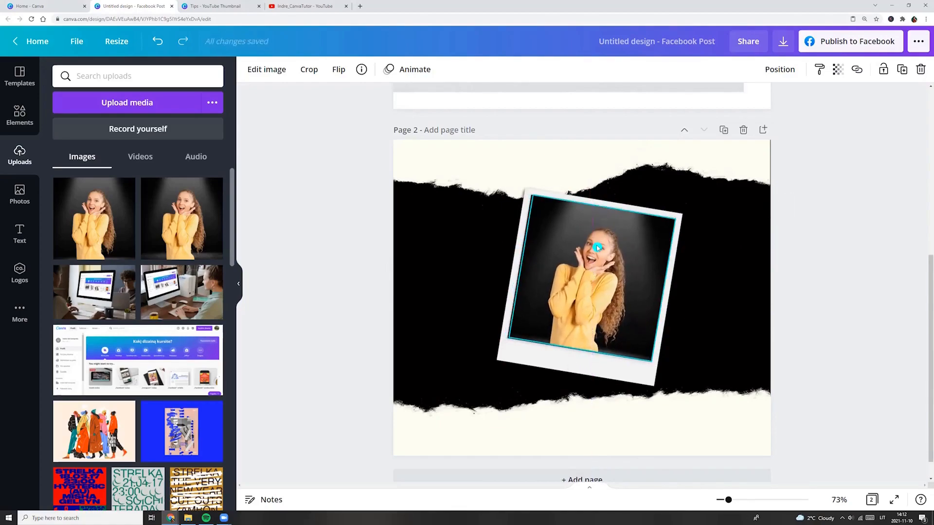
left_click(792, 309)
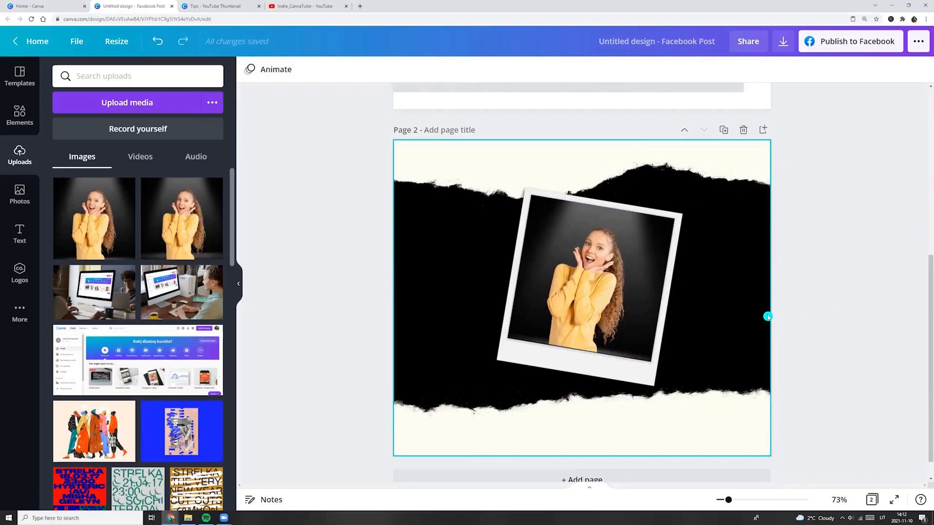
Step: Move the woman's photo out of the polaroid to the page's right edge
left_click(597, 285)
left_click_drag(597, 285, 759, 219)
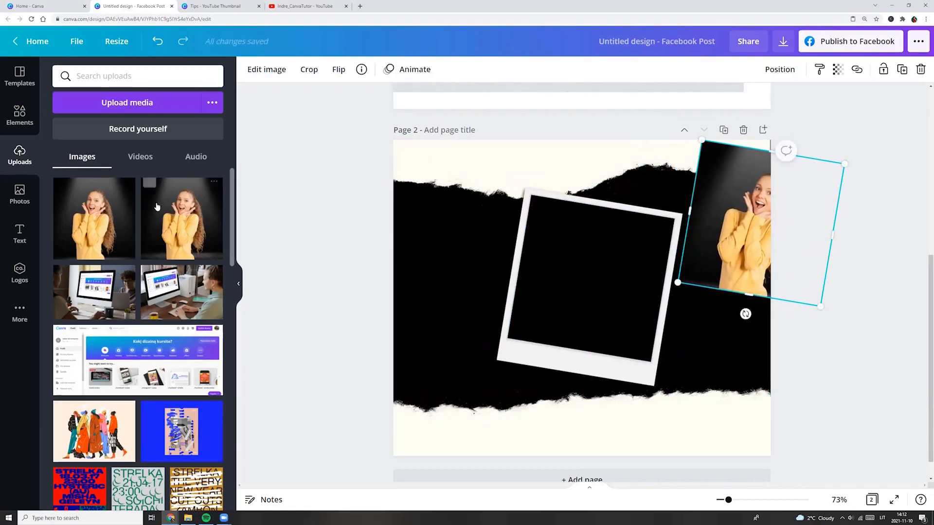
Step: Add a single-photo grid and fit it, resized and tilted, into the polaroid opening
left_click(20, 115)
left_click(197, 76)
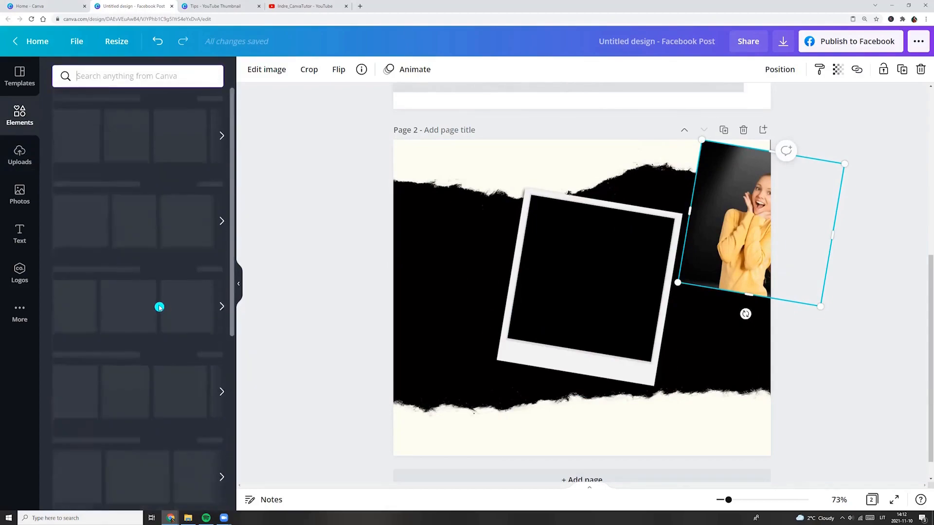
scroll(159, 308, "down", 5)
scroll(159, 307, "down", 3)
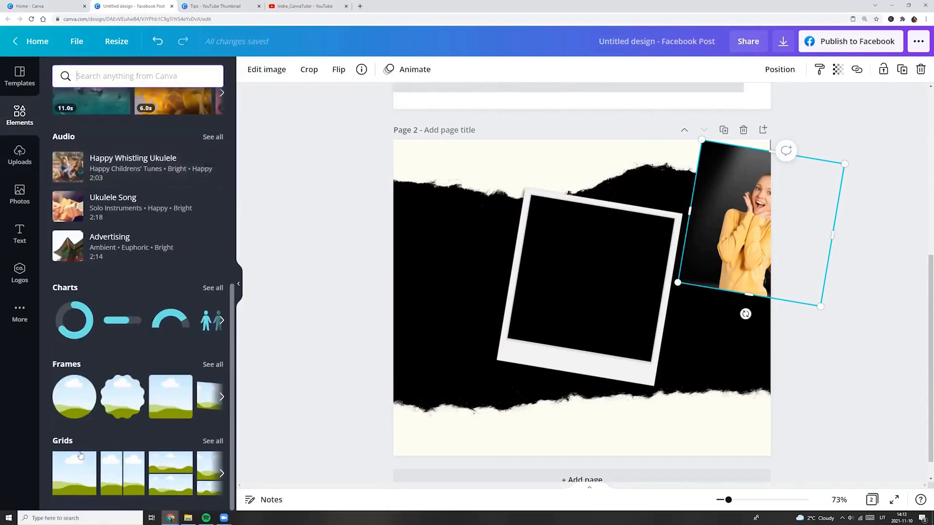
left_click(74, 473)
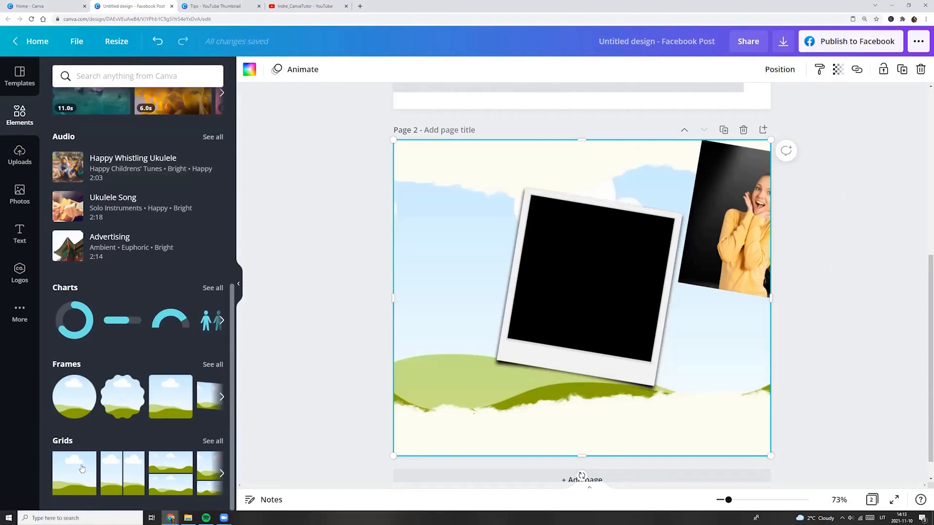
left_click_drag(391, 138, 554, 219)
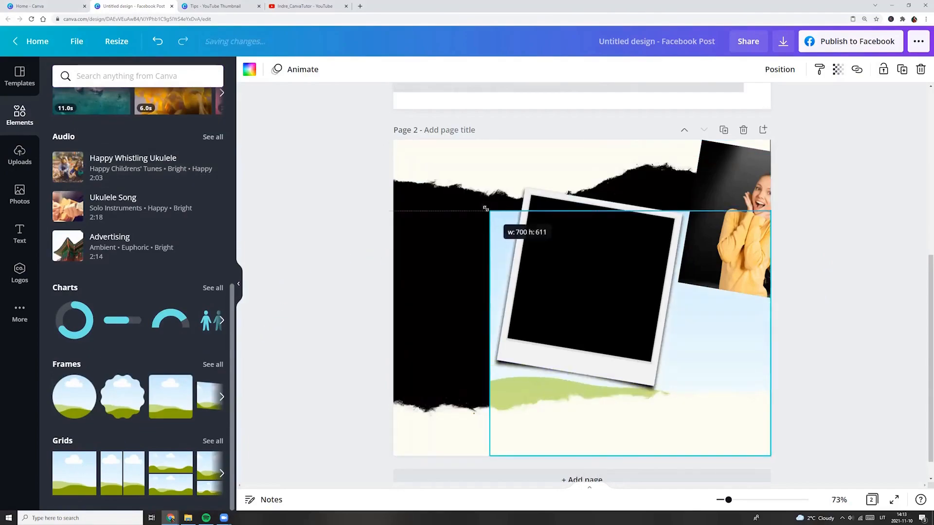
left_click_drag(555, 306, 576, 285)
mouse_move(601, 413)
left_mouse_down()
mouse_move(562, 385)
mouse_move(567, 343)
left_mouse_up()
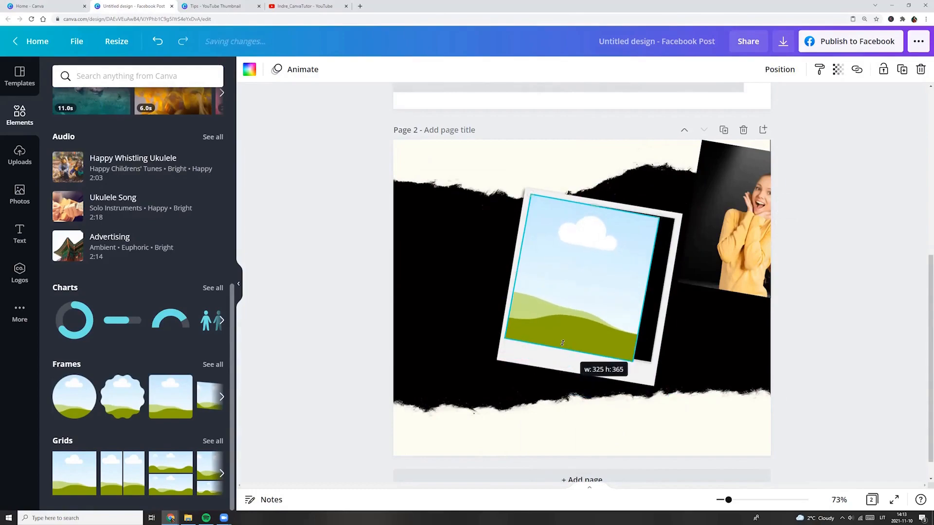
mouse_move(645, 298)
left_mouse_down()
mouse_move(661, 299)
mouse_move(659, 289)
left_mouse_up()
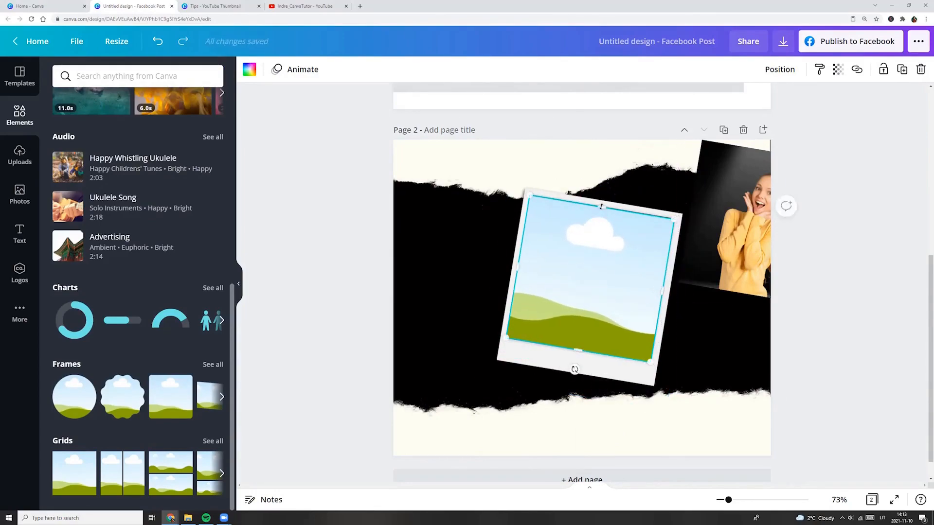
left_click(729, 336)
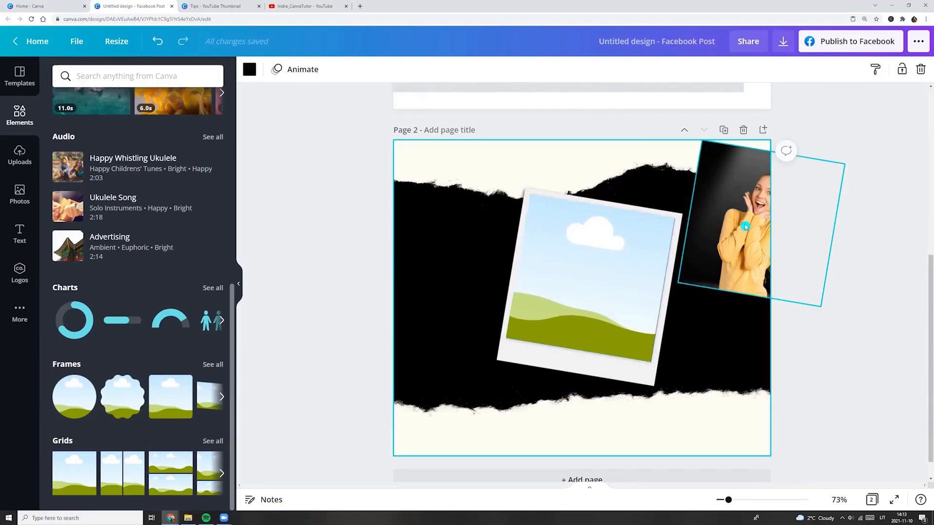
Step: Drop the woman's photo into the polaroid's grid placeholder
left_click_drag(737, 218, 583, 301)
left_click(745, 324)
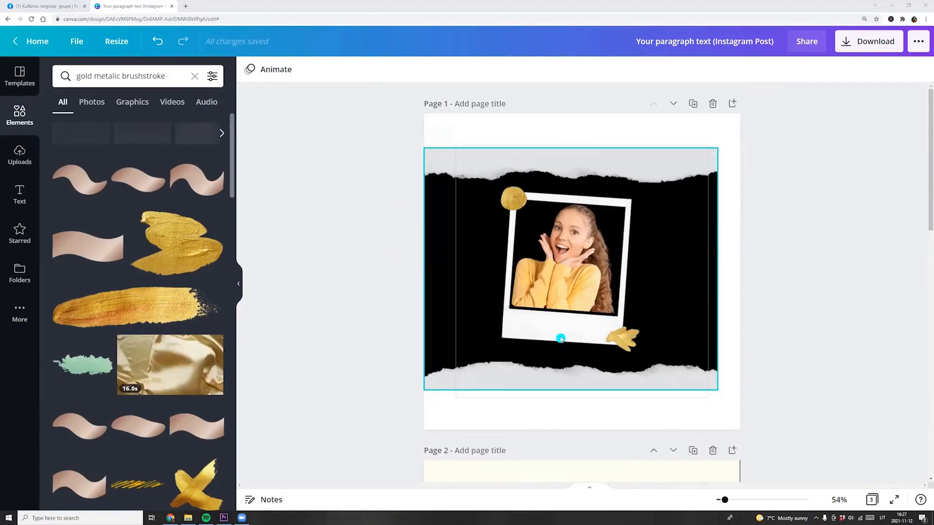
scroll(346, 303, "down", 4)
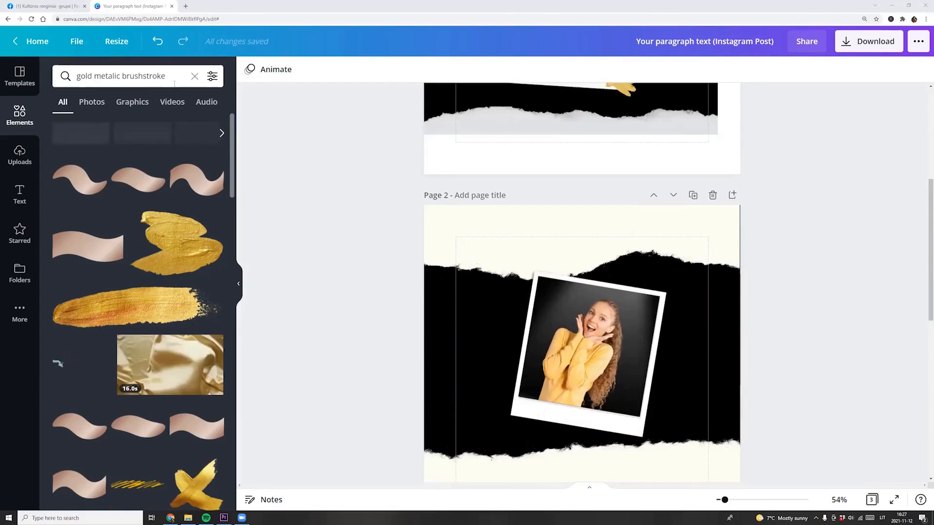
mouse_move(181, 244)
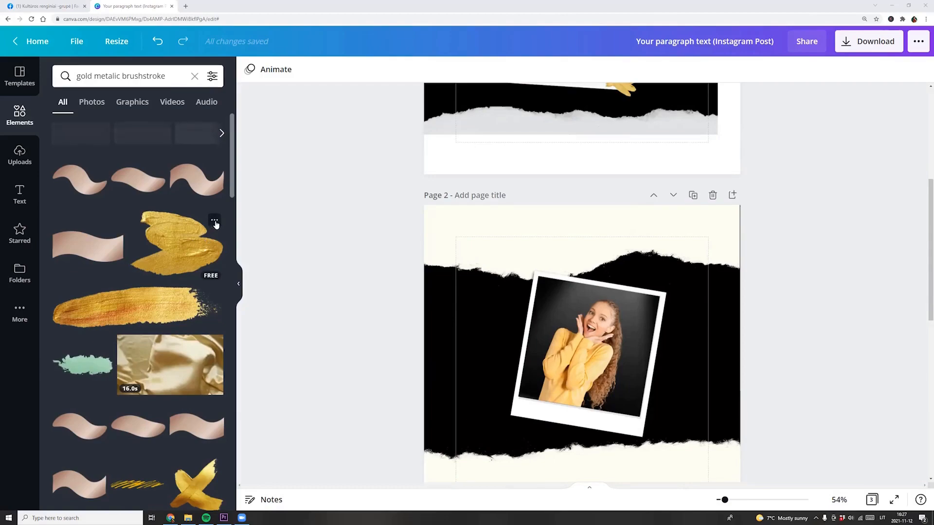
Step: Browse two gold brushstroke details, then bring up the round Gold Metallic Brushstroke's details
left_click(215, 223)
left_click(302, 190)
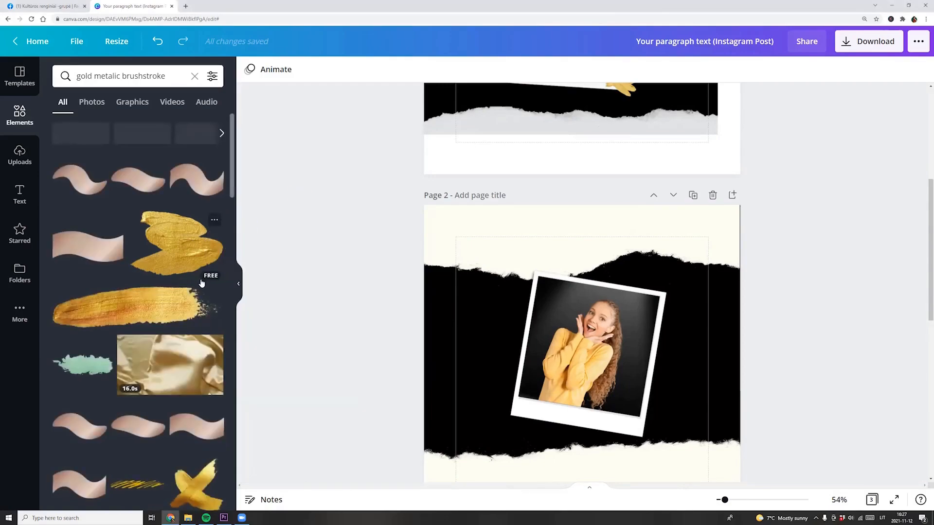
mouse_move(135, 306)
left_click(215, 296)
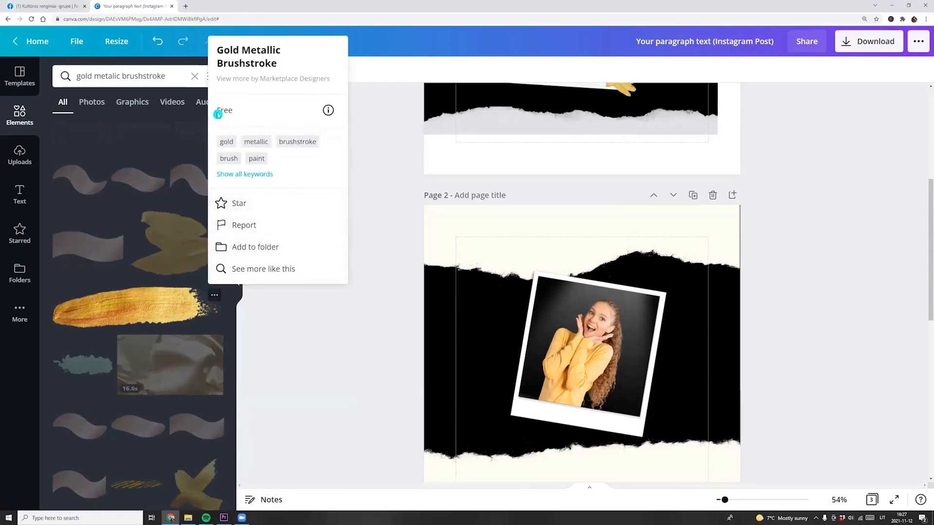
left_click(305, 321)
scroll(138, 328, "down", 5)
scroll(124, 365, "down", 3)
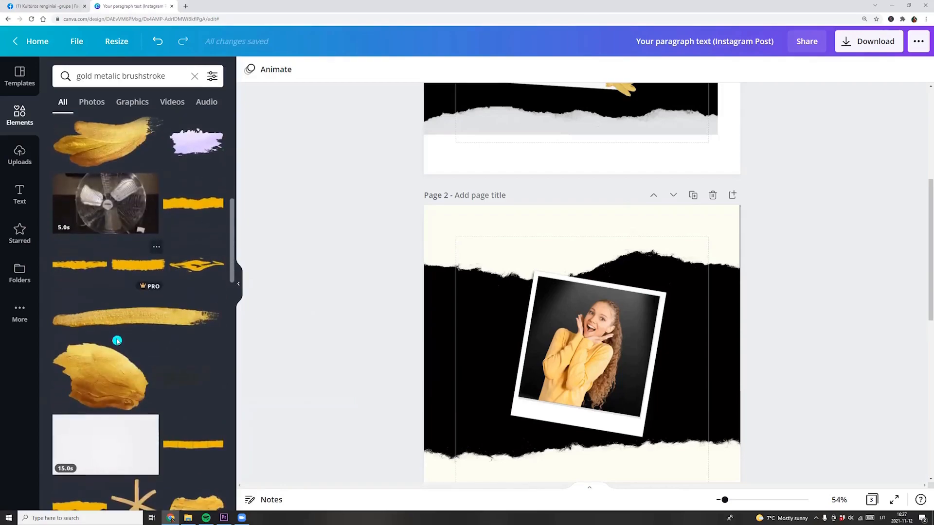
scroll(123, 365, "down", 3)
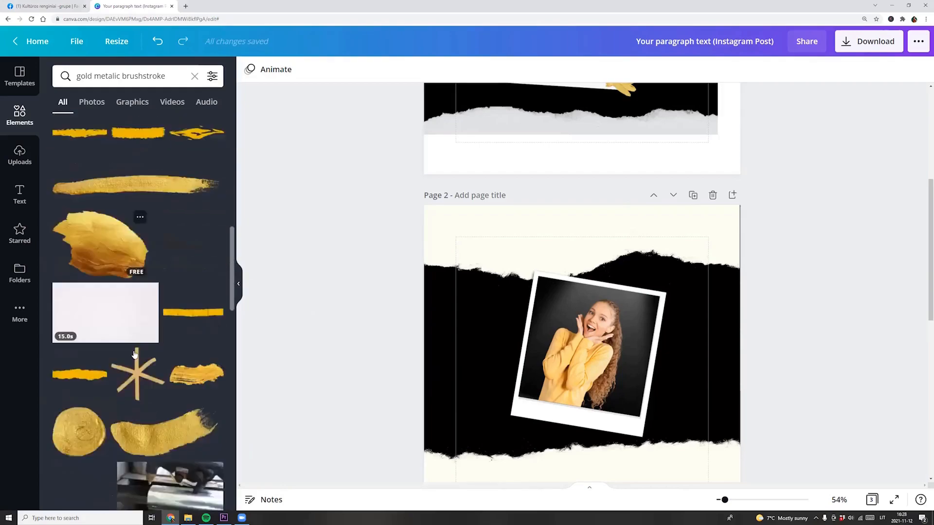
left_click(100, 365)
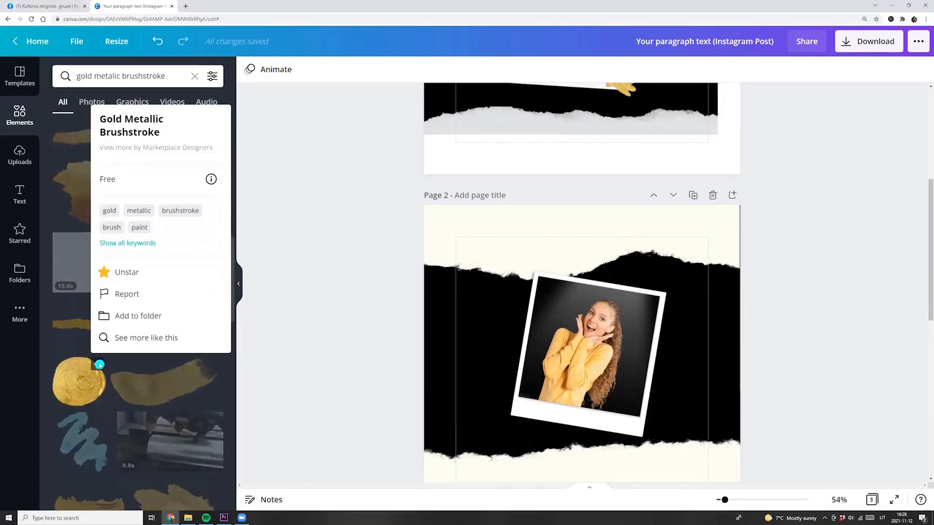
Step: Add the round gold stroke and shrink it to a small dot above the polaroid
left_click(73, 385)
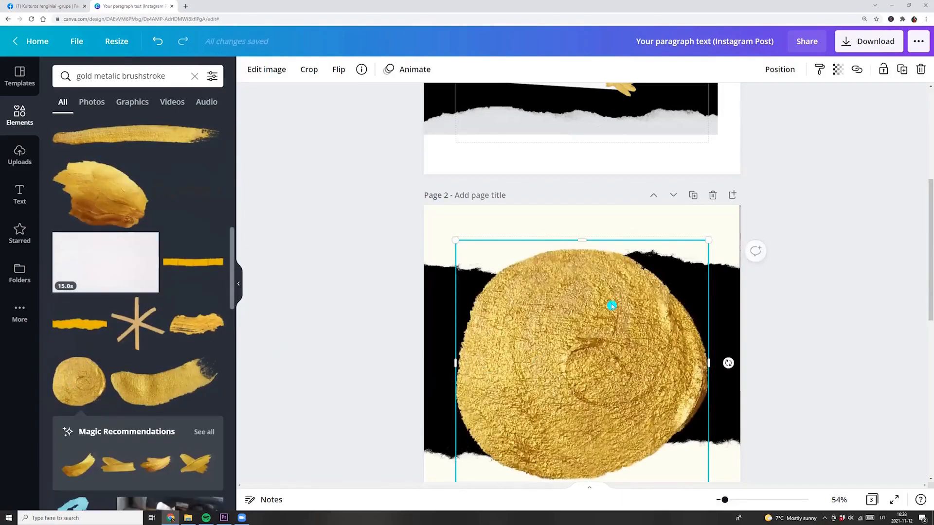
scroll(613, 306, "down", 2)
mouse_move(707, 379)
left_mouse_down()
mouse_move(474, 144)
mouse_move(538, 160)
left_mouse_up()
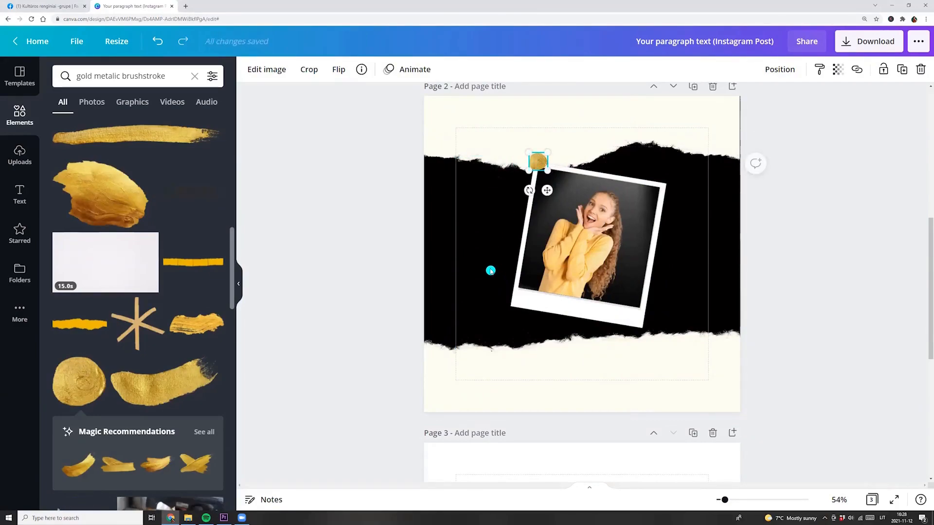
Step: Add a recommended gold brushstroke, rotated half a turn and shrunk, at the polaroid's lower-right corner
left_click(204, 432)
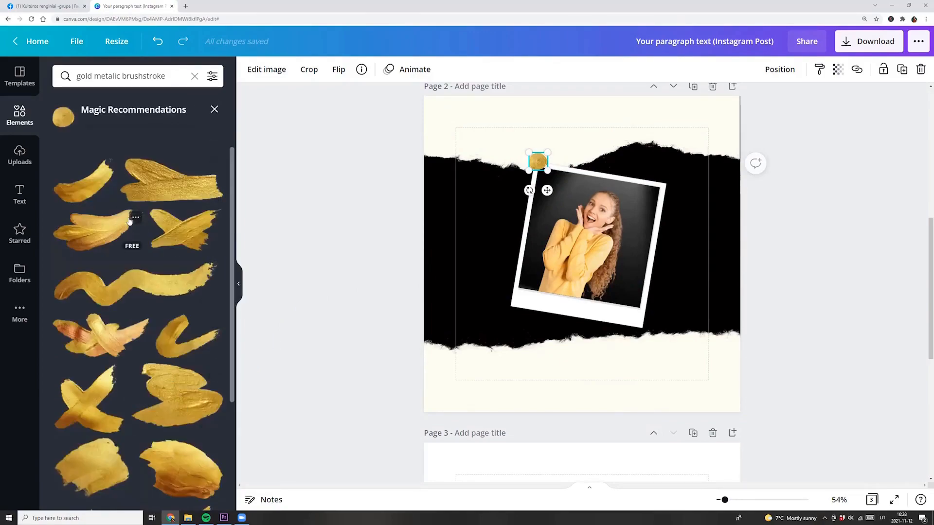
left_click(137, 218)
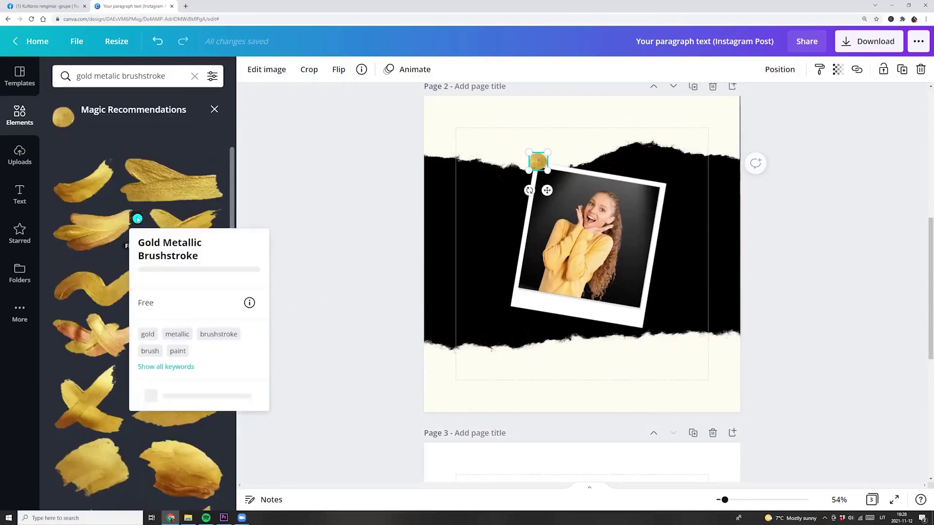
left_click(106, 227)
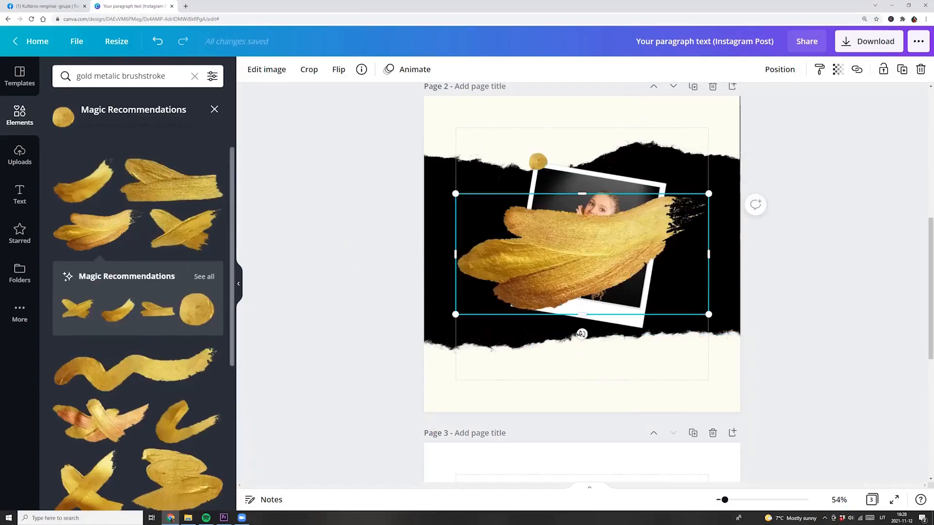
mouse_move(580, 334)
left_mouse_down()
mouse_move(686, 178)
mouse_move(484, 273)
left_mouse_up()
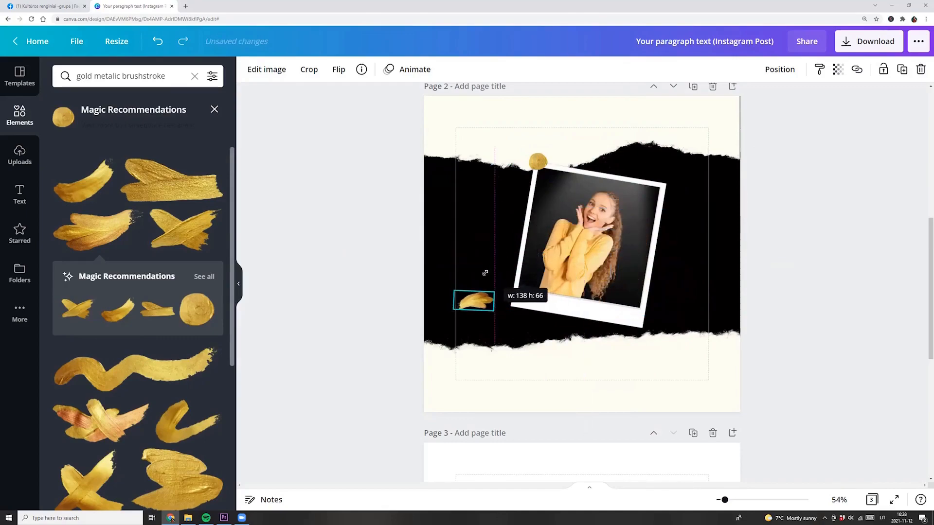
left_click_drag(474, 301, 643, 320)
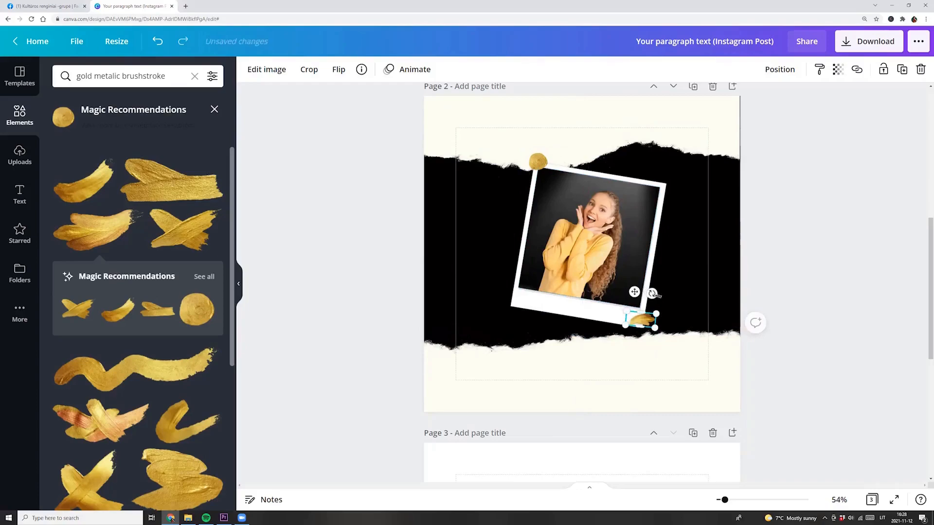
left_click_drag(656, 314, 669, 315)
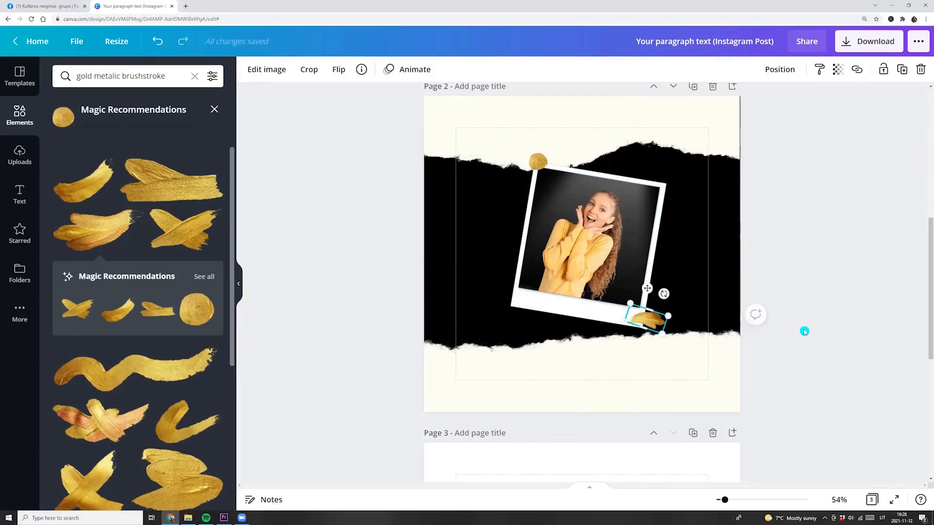
left_click(805, 332)
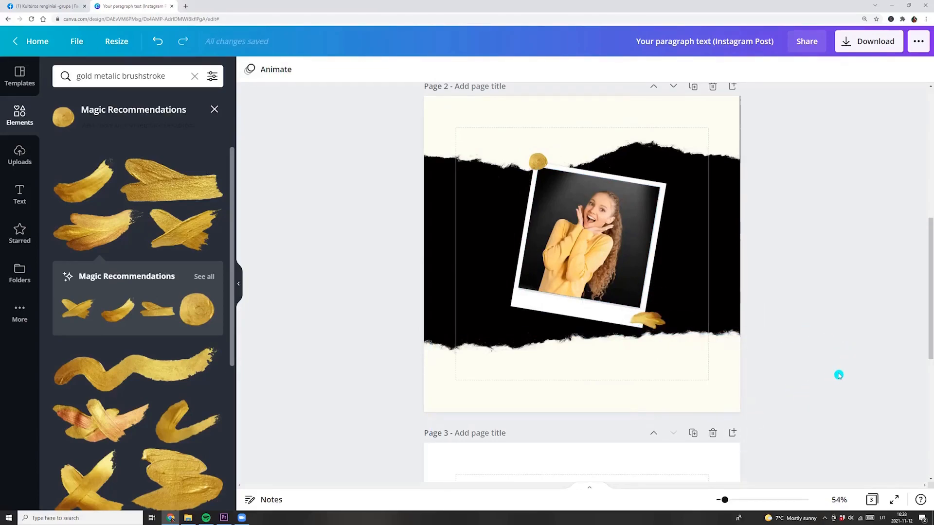
left_click(669, 394)
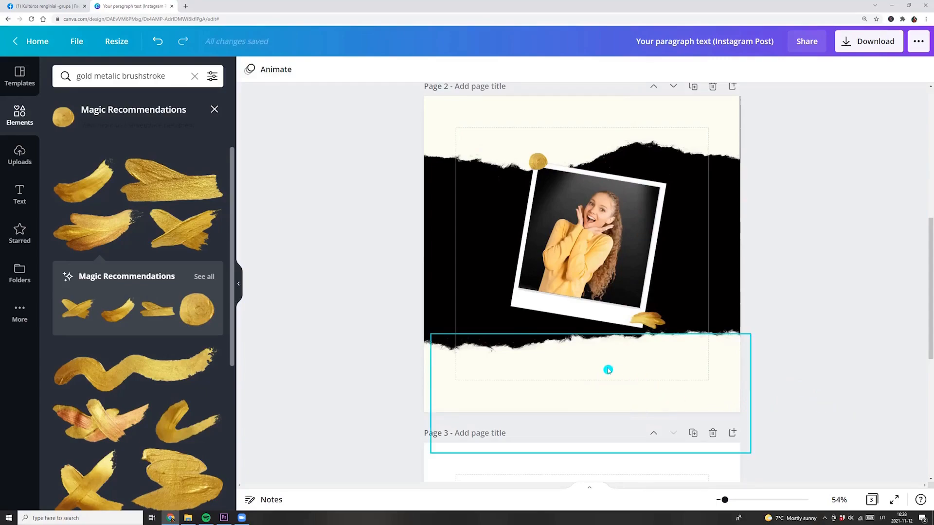
key("Escape")
left_click_drag(724, 500, 730, 500)
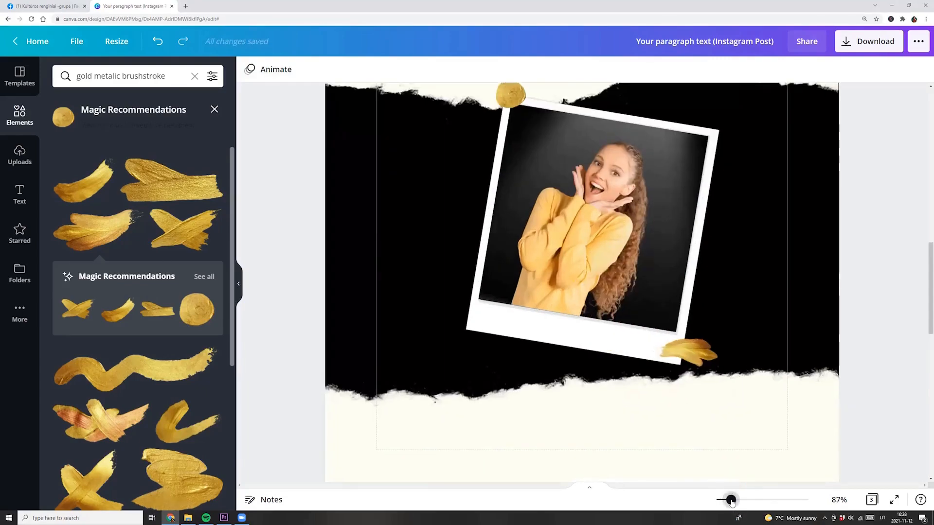
left_click_drag(656, 414, 586, 324)
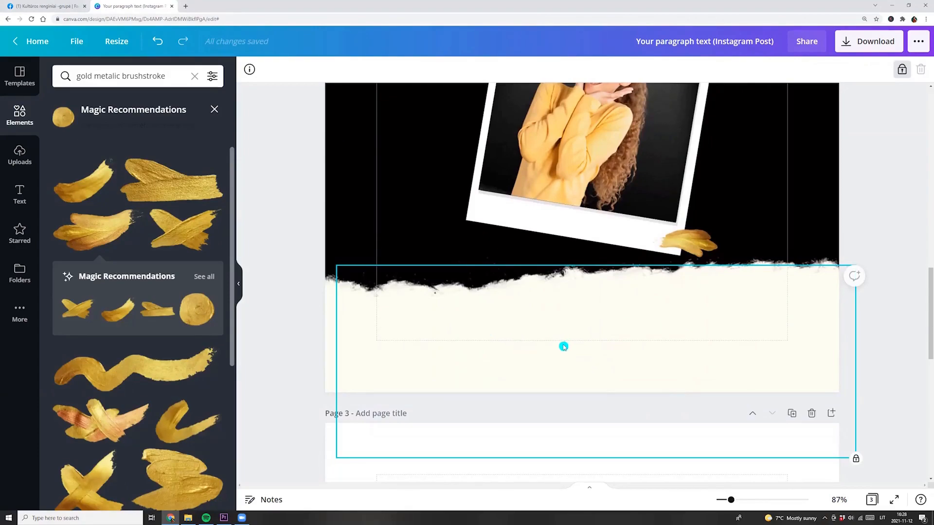
left_click_drag(730, 500, 722, 500)
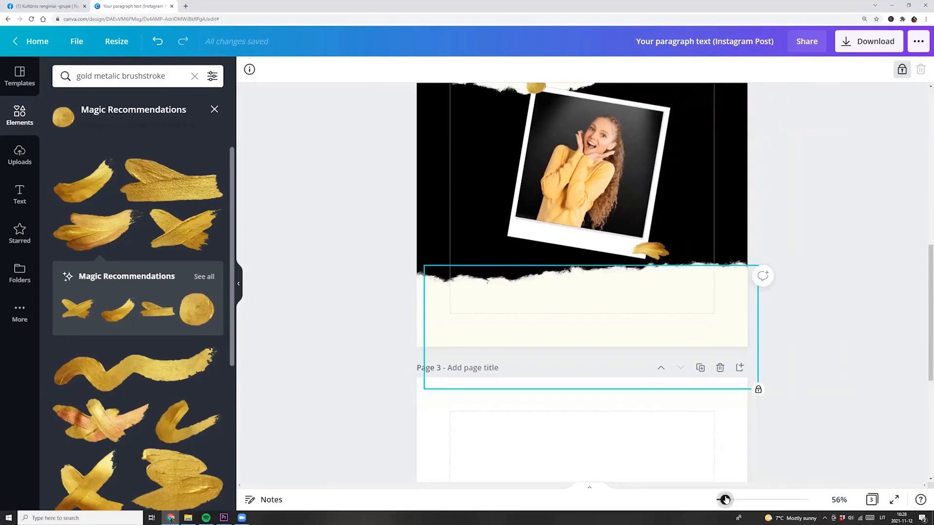
scroll(617, 375, "up", 2)
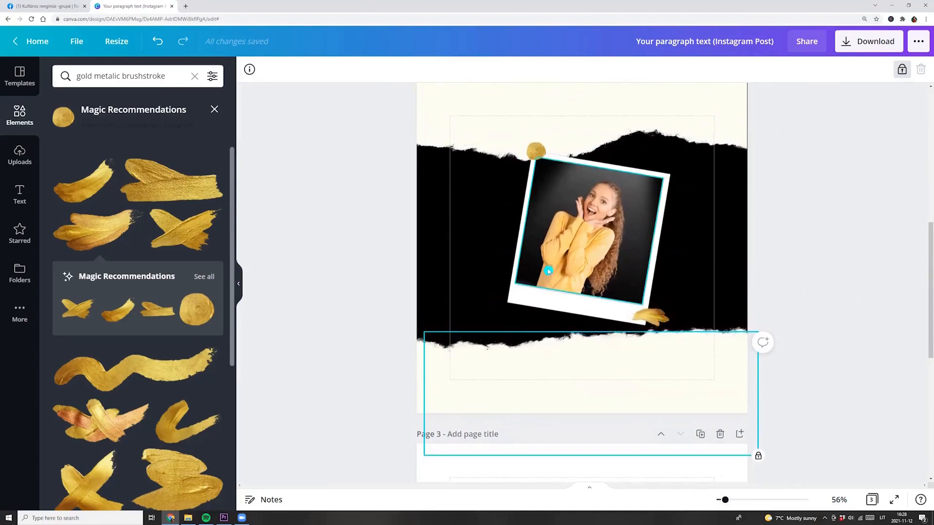
Step: Eyedrop the cream background colour onto the polaroid's white frame
left_click(531, 307)
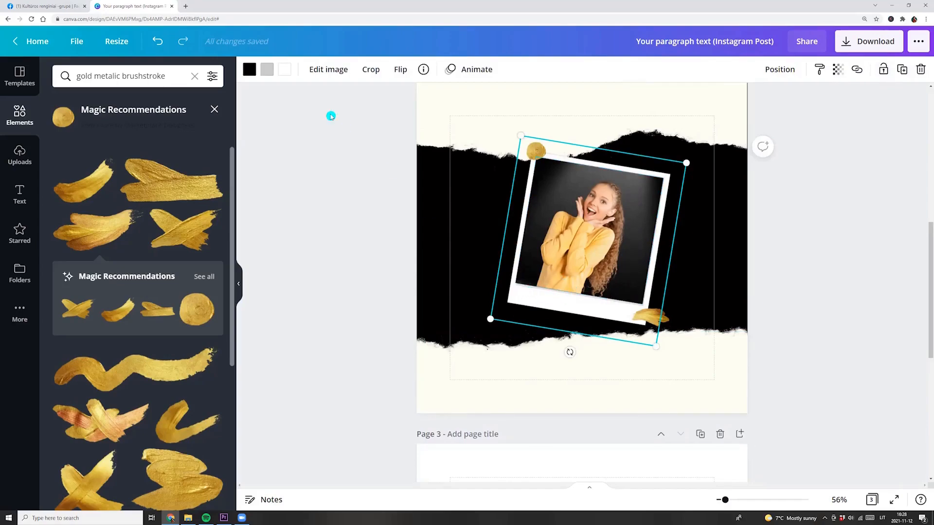
left_click(285, 69)
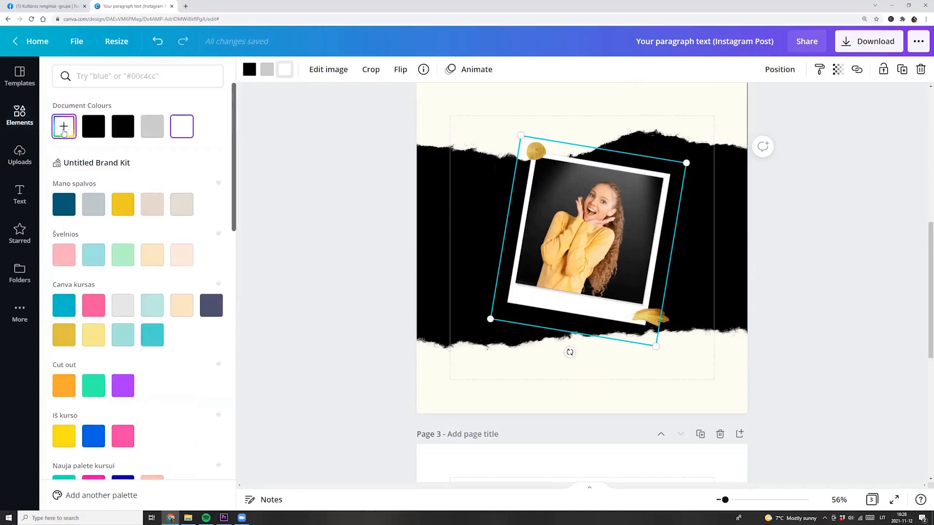
left_click(64, 127)
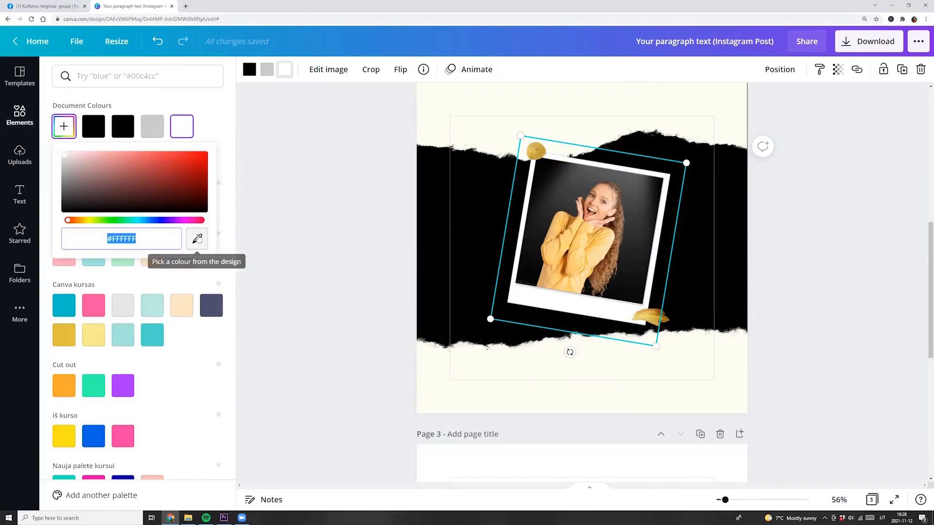
left_click(198, 238)
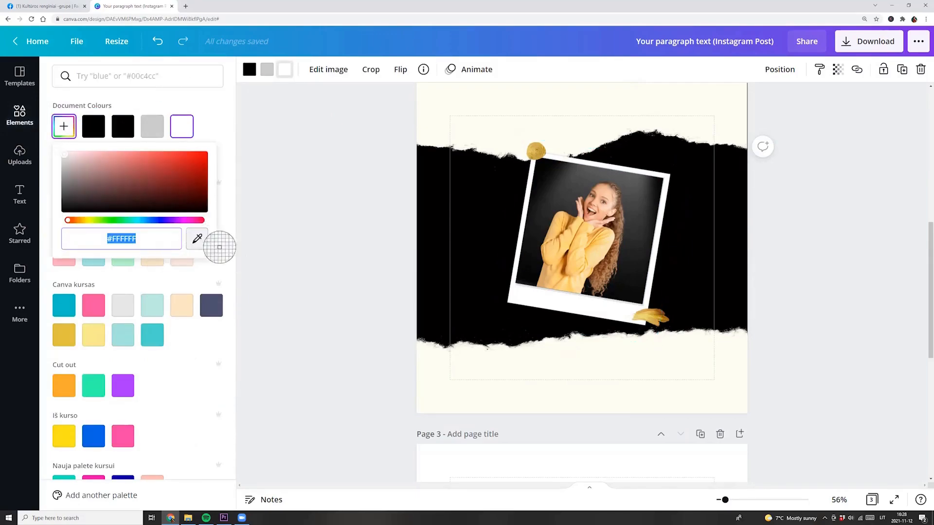
left_click(489, 368)
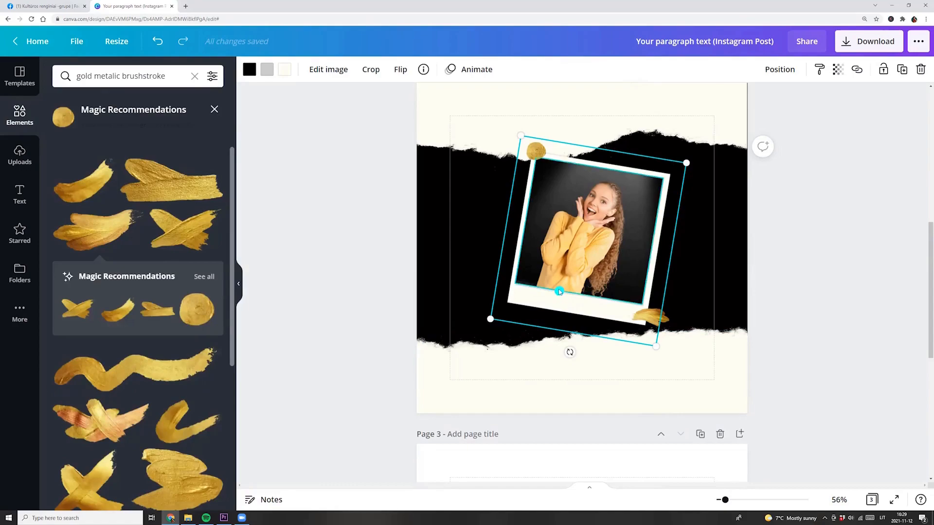
Step: Set the polaroid's grey shading to the warm beige-grey #D4D4C0
left_click(268, 70)
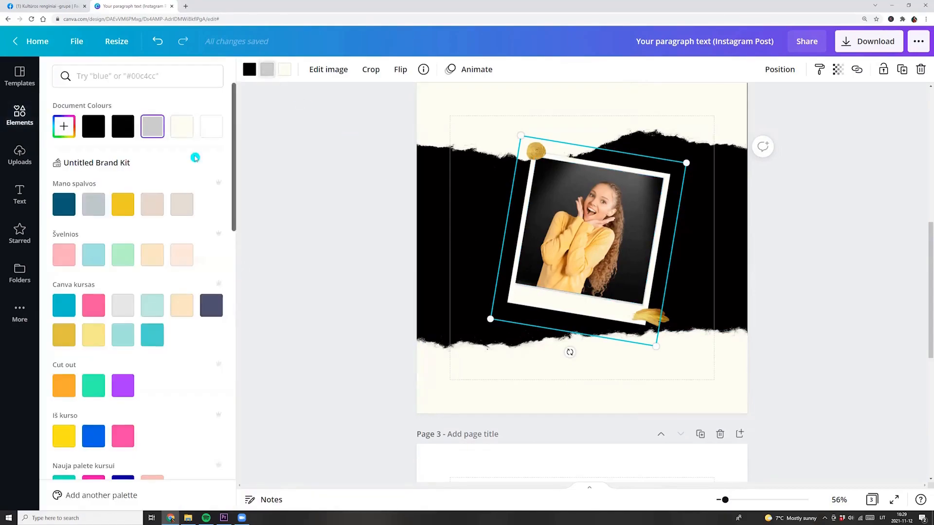
left_click(64, 127)
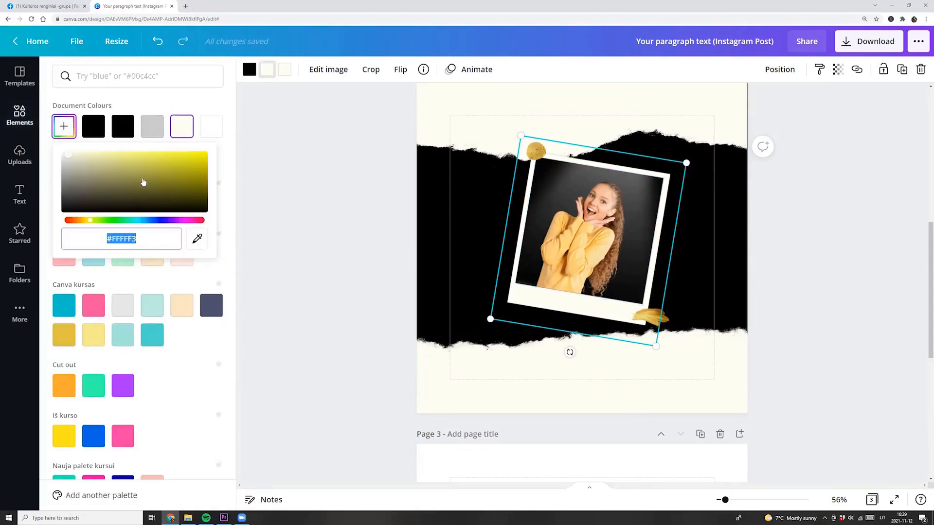
left_click_drag(70, 159, 75, 161)
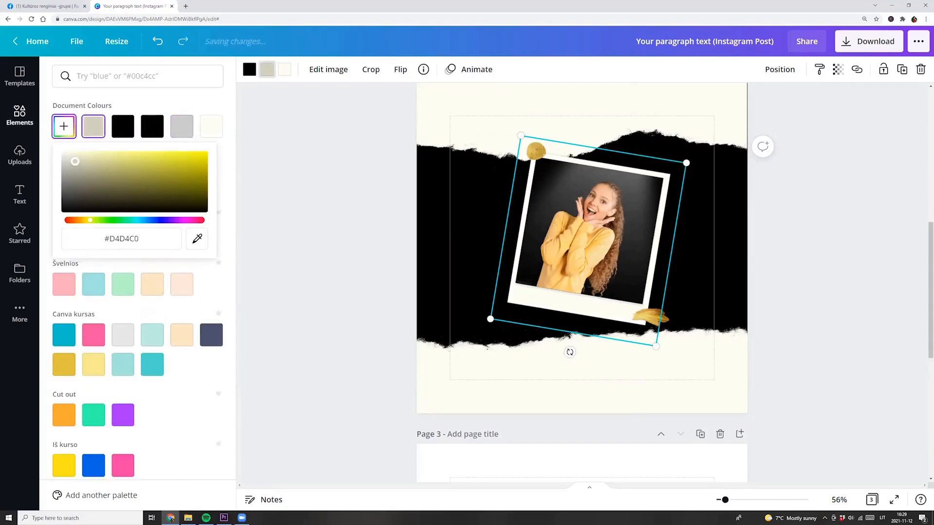
left_click(296, 229)
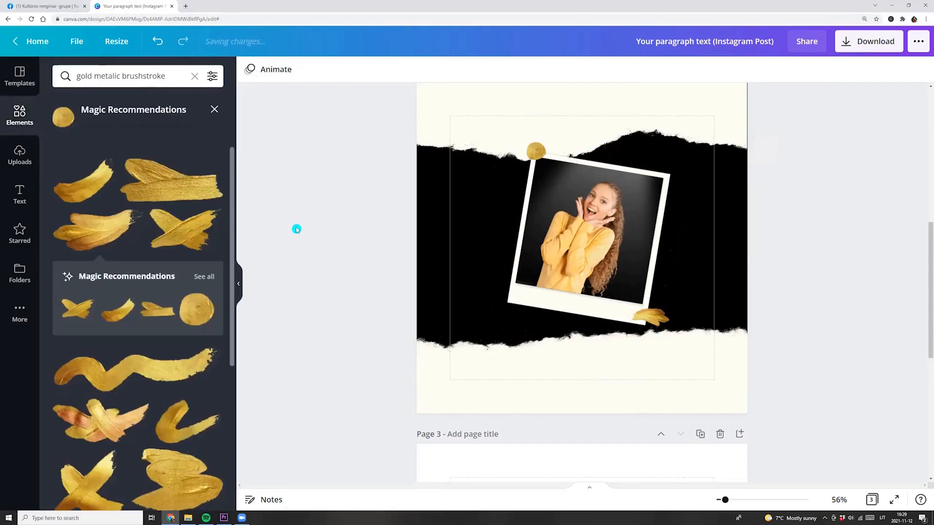